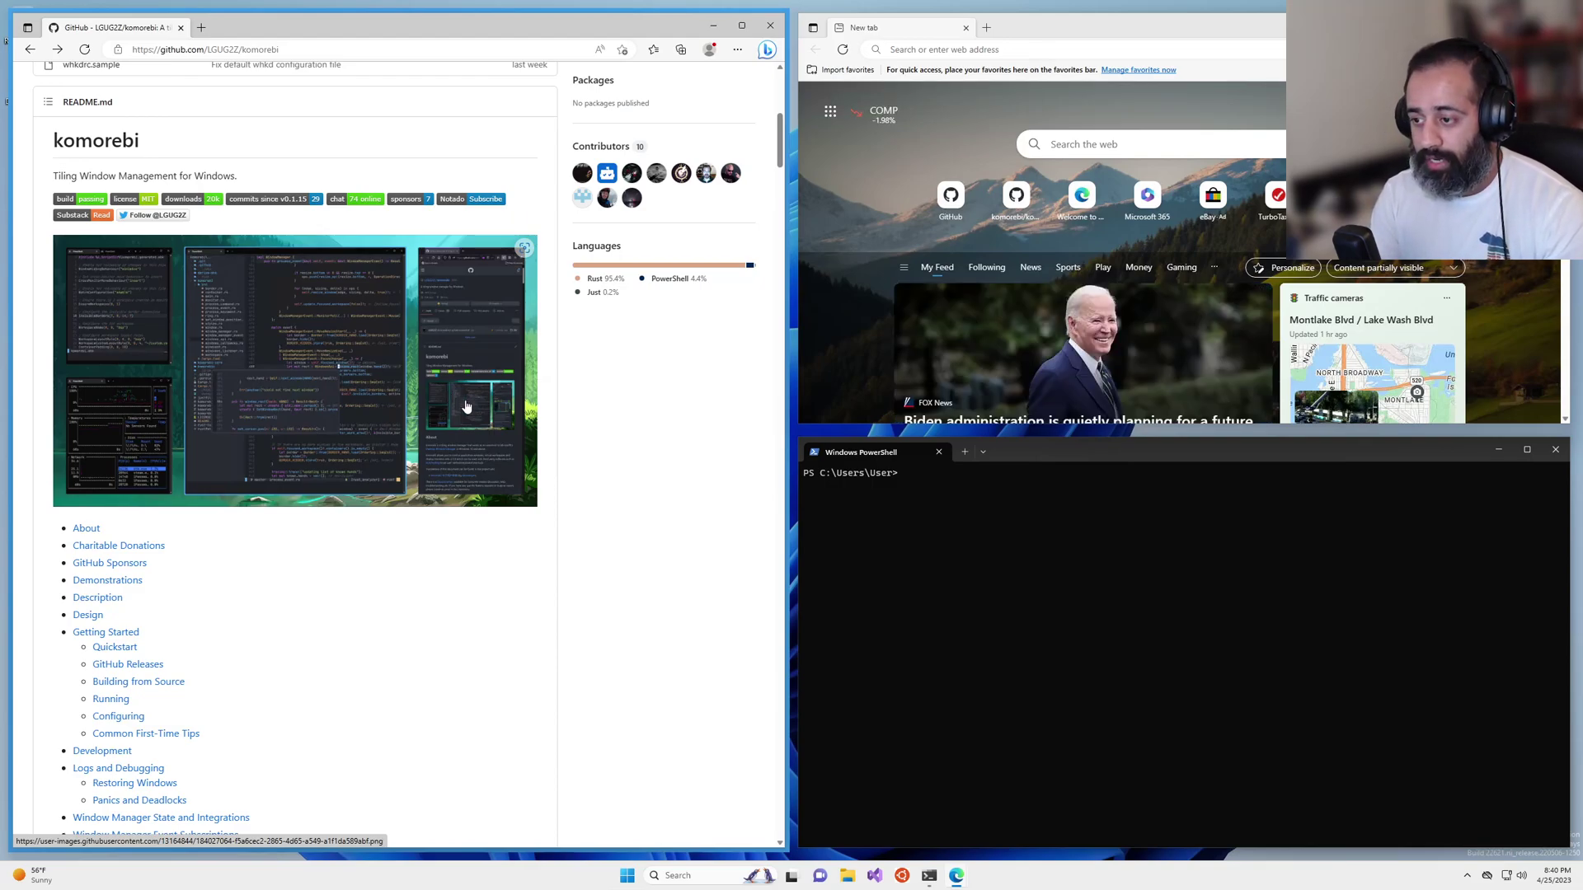
# Cycle focus with Alt+L, J, K and H across the GitHub, New tab and PowerShell windows.
pyautogui.hotkey('alt', 'l')
pyautogui.hotkey('alt', 'j')
pyautogui.hotkey('alt', 'k')
pyautogui.hotkey('alt', 'h')
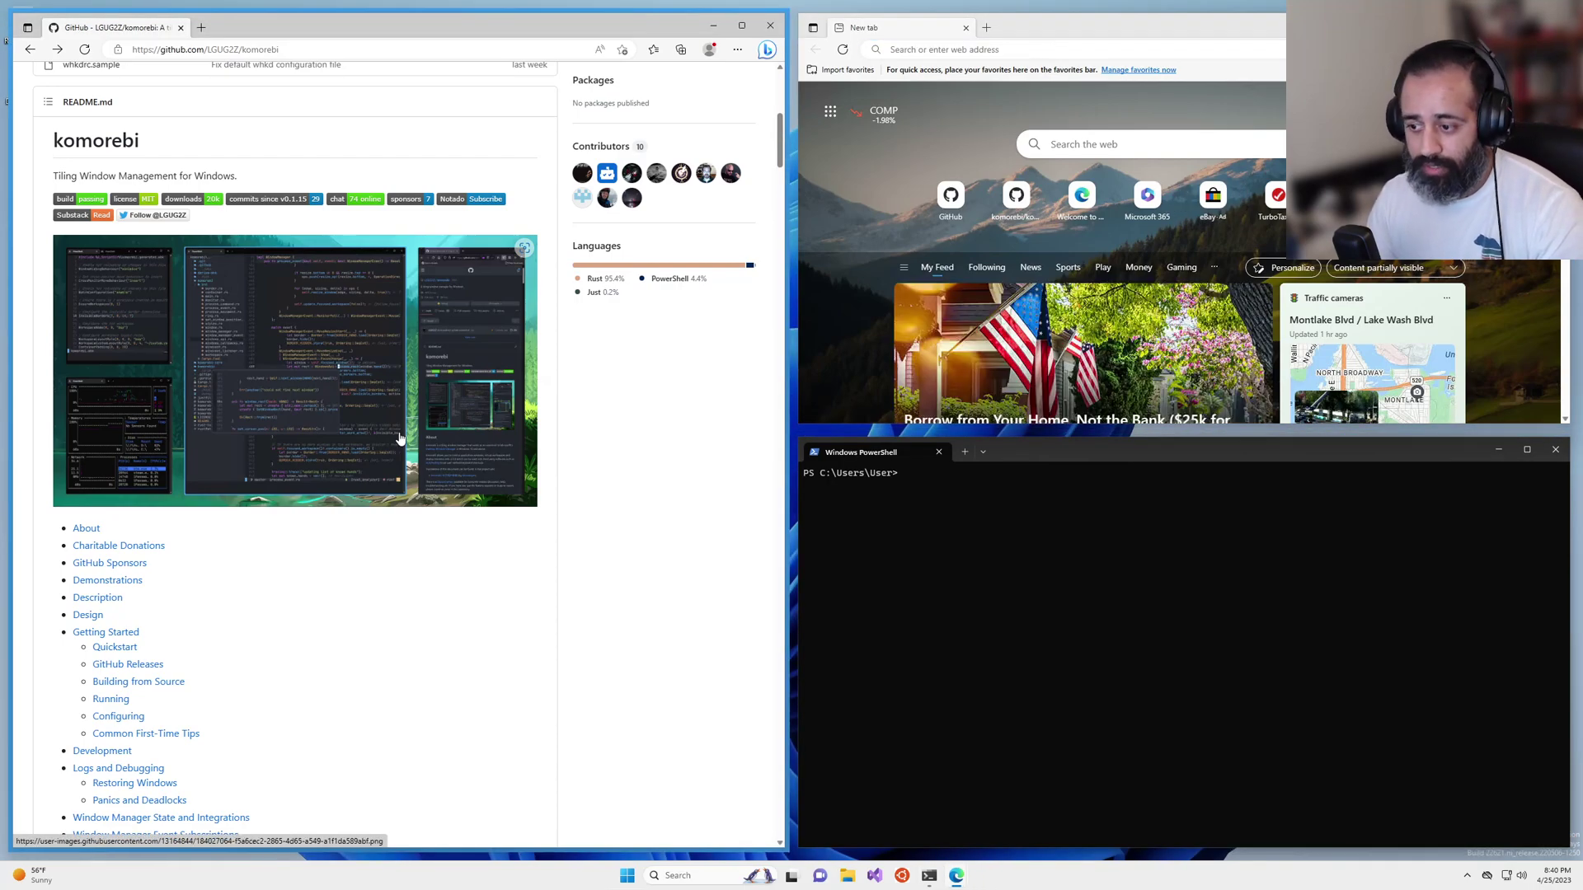
# Run 'komorebic mouse-follows-focus --help' in PowerShell to list its enable and disable values.
pyautogui.click(1107, 617)
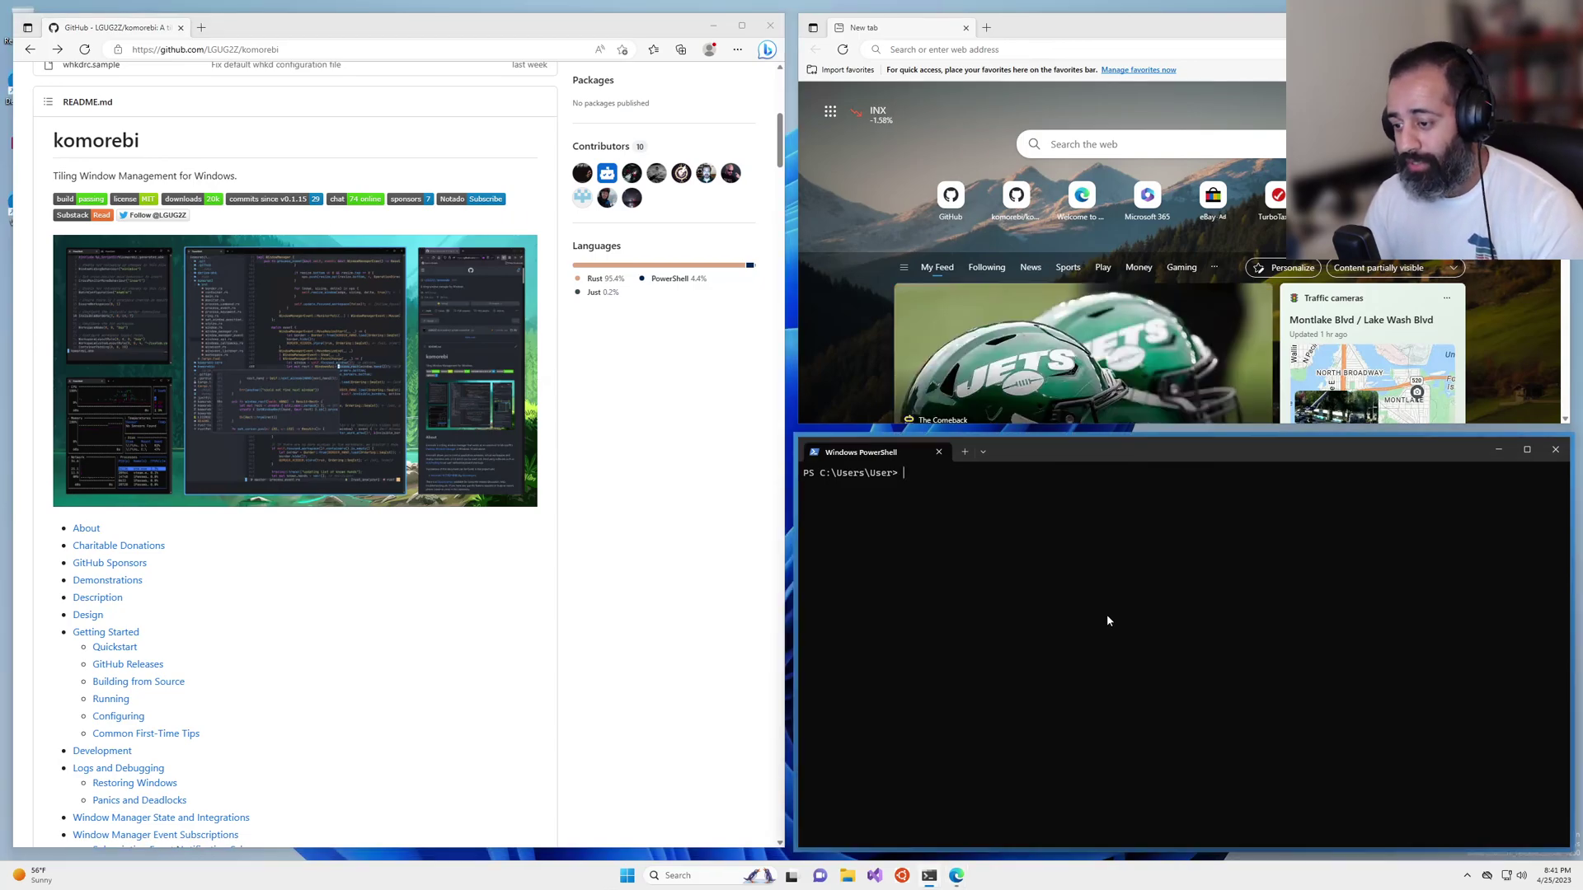
pyautogui.write('komorebic')
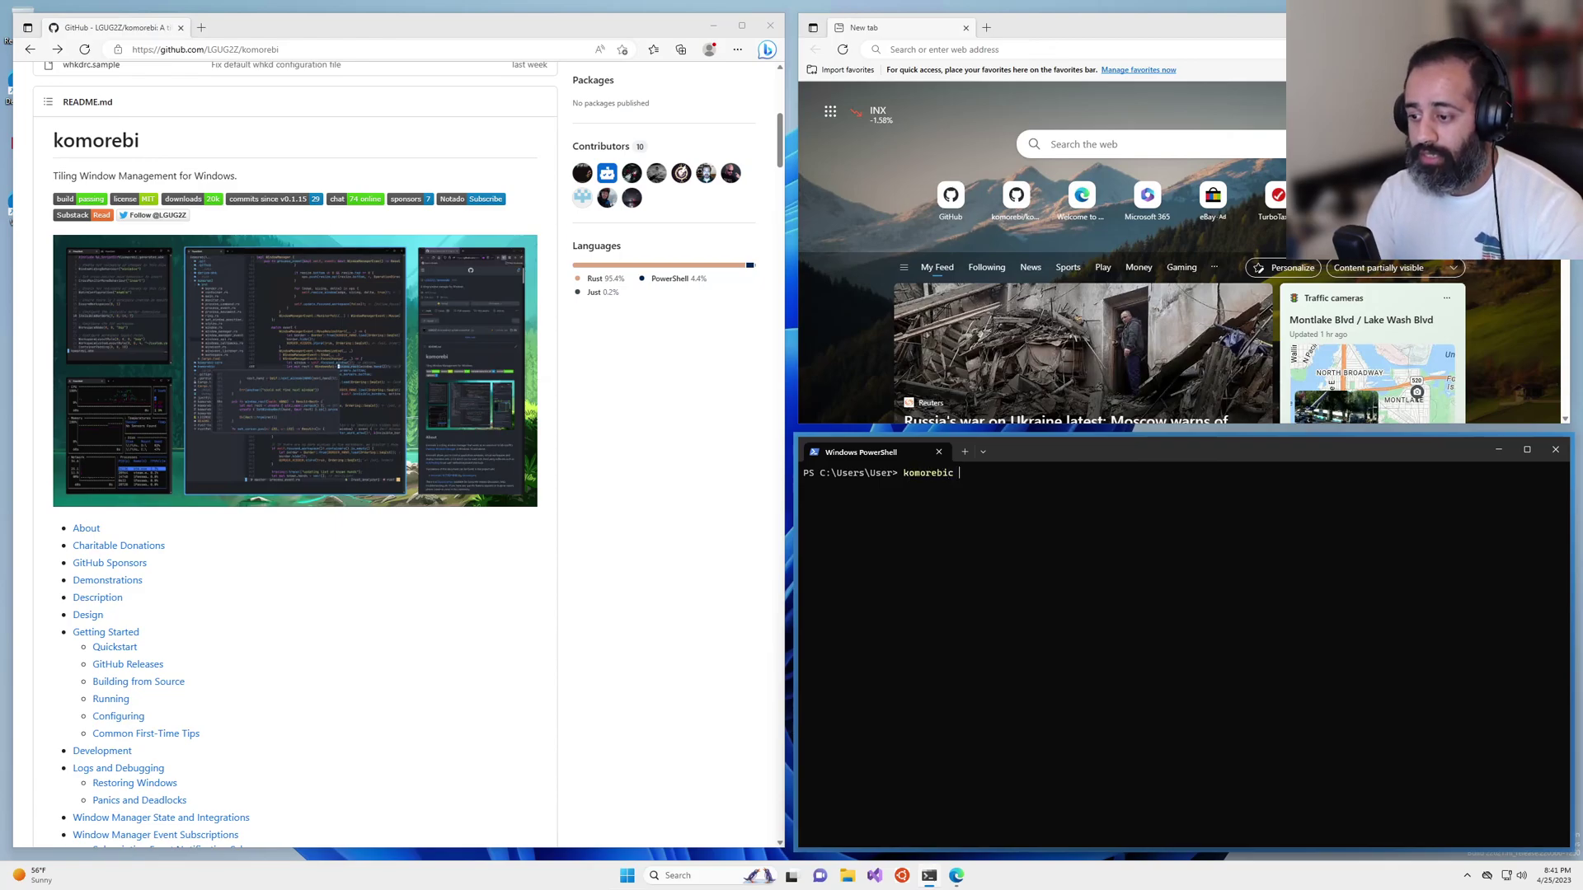
pyautogui.write(' mouse-fol')
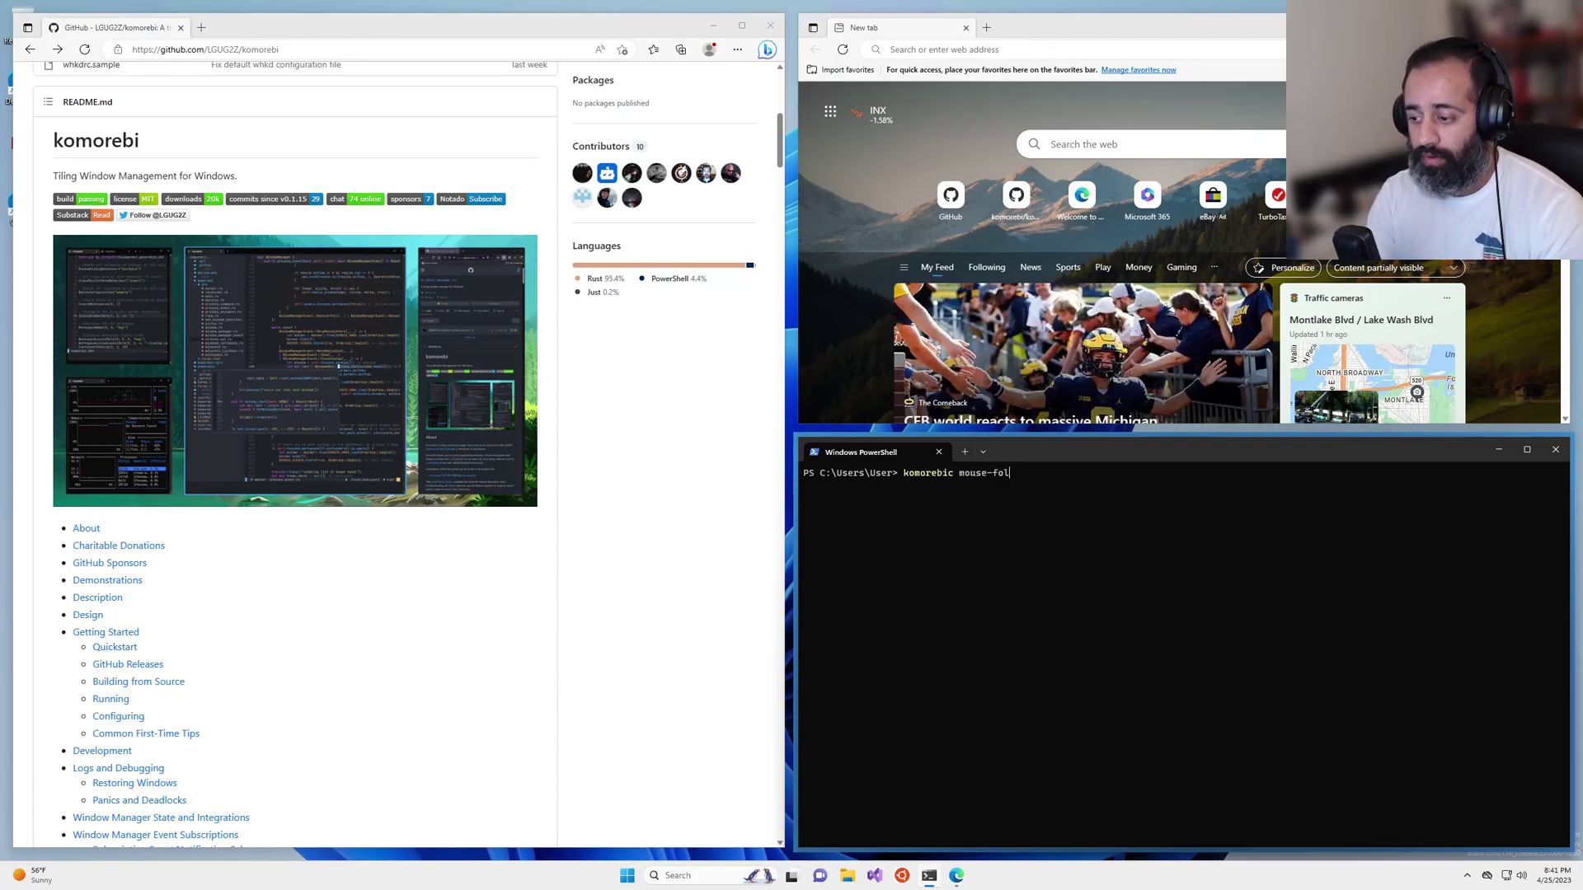
pyautogui.write('lows-focs')
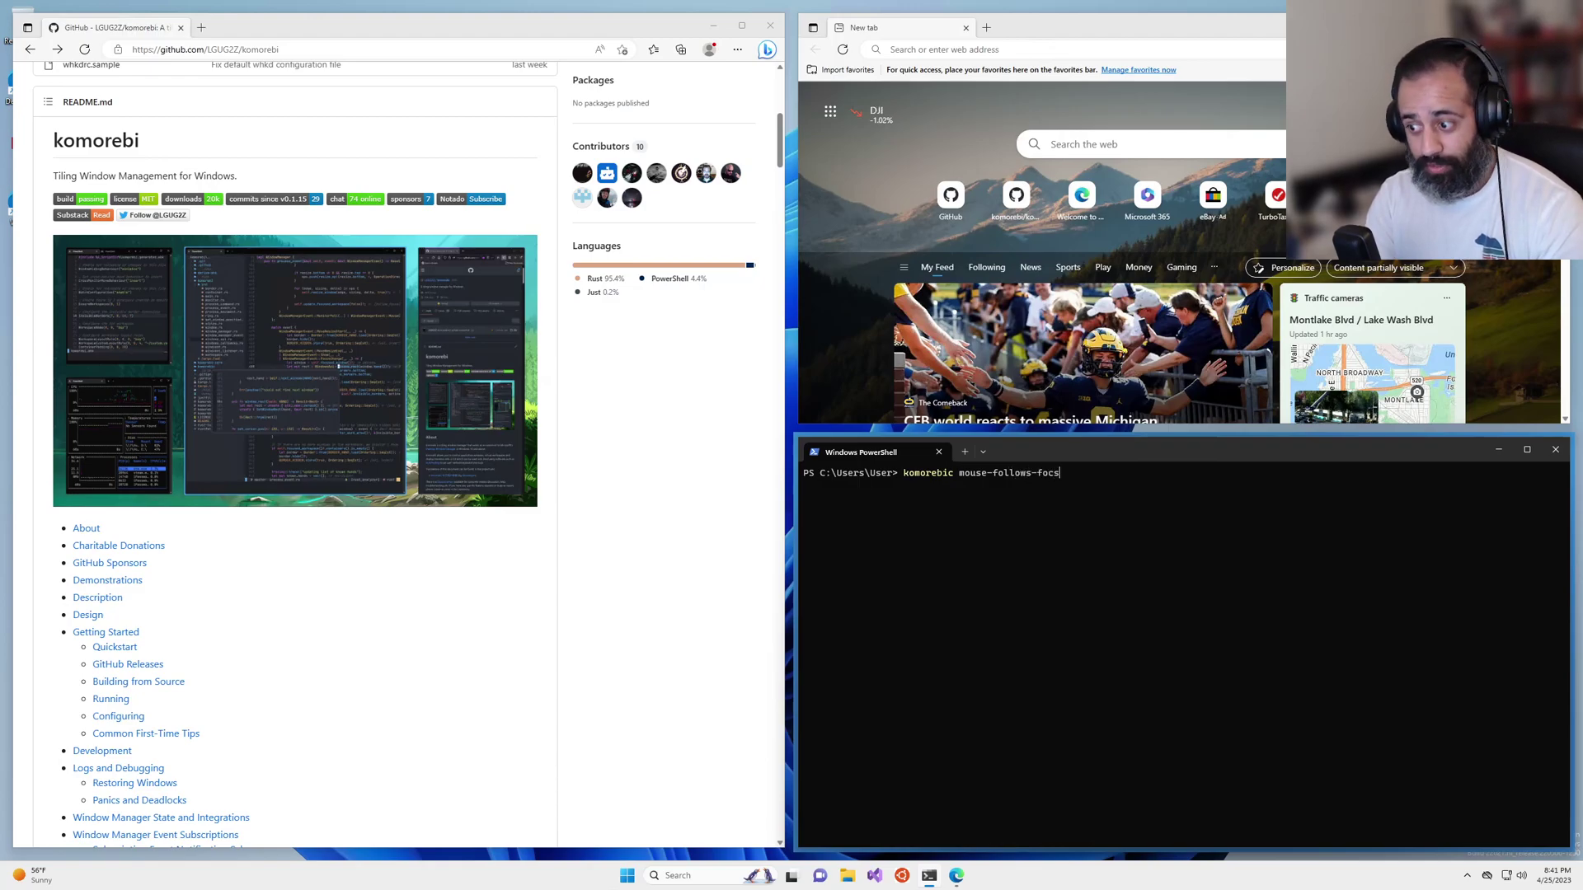
pyautogui.press('BackSpace')
pyautogui.write('us --help')
pyautogui.press('Return')
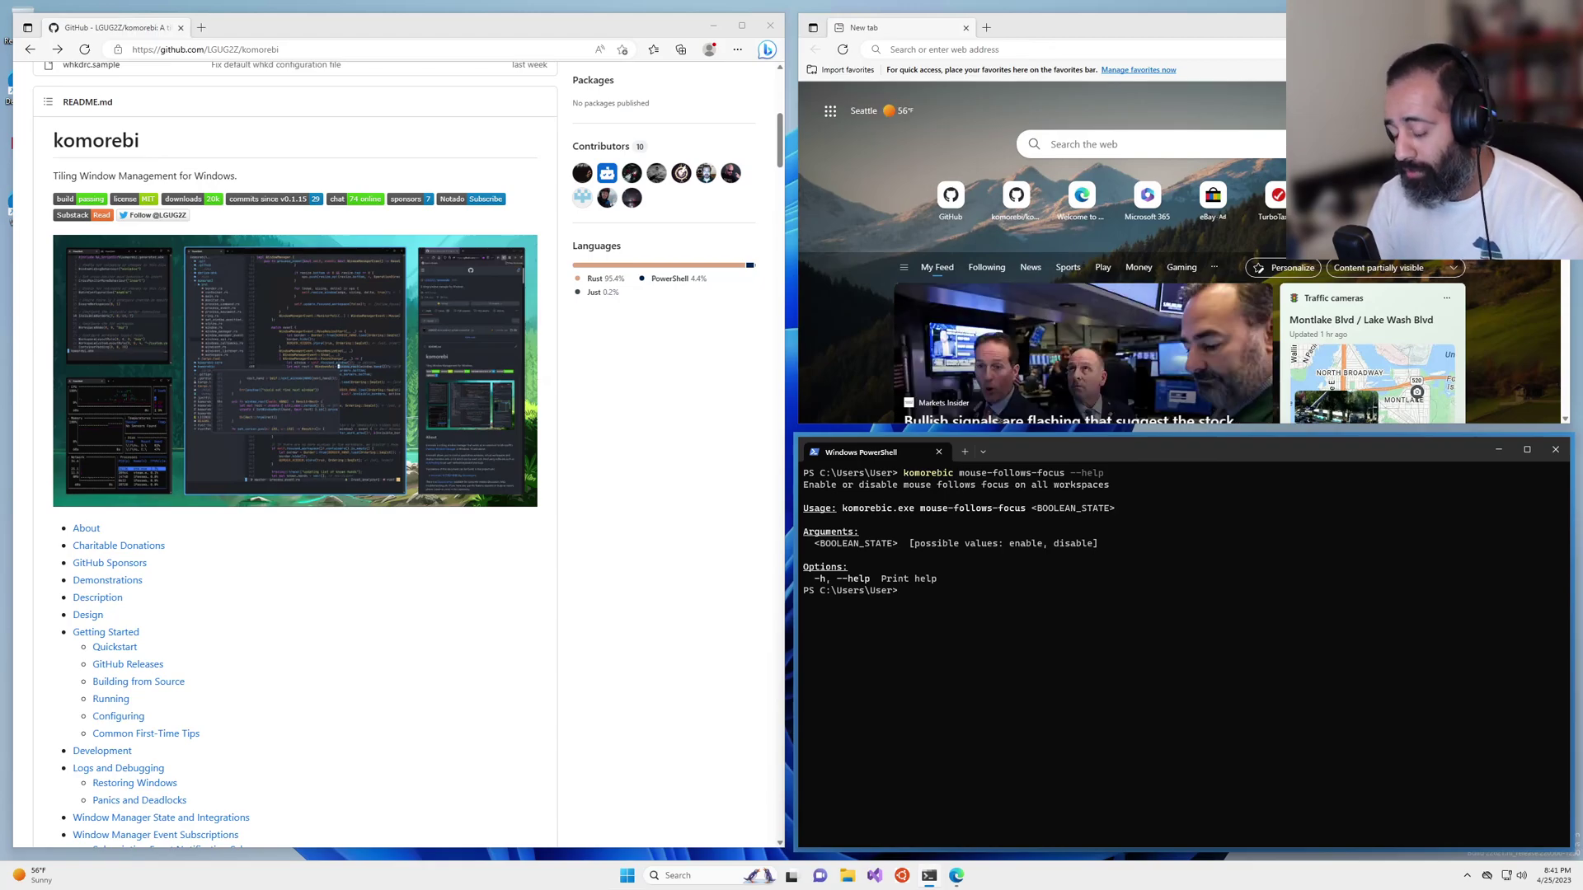
# Run 'komorebic mouse-follows-focus disable' by editing the previous help command.
pyautogui.press('Up')
pyautogui.press('BackSpace')
pyautogui.press('BackSpace')
pyautogui.press('BackSpace')
pyautogui.press('BackSpace')
pyautogui.press('BackSpace')
pyautogui.press('BackSpace')
pyautogui.write('disable')
pyautogui.press('Return')
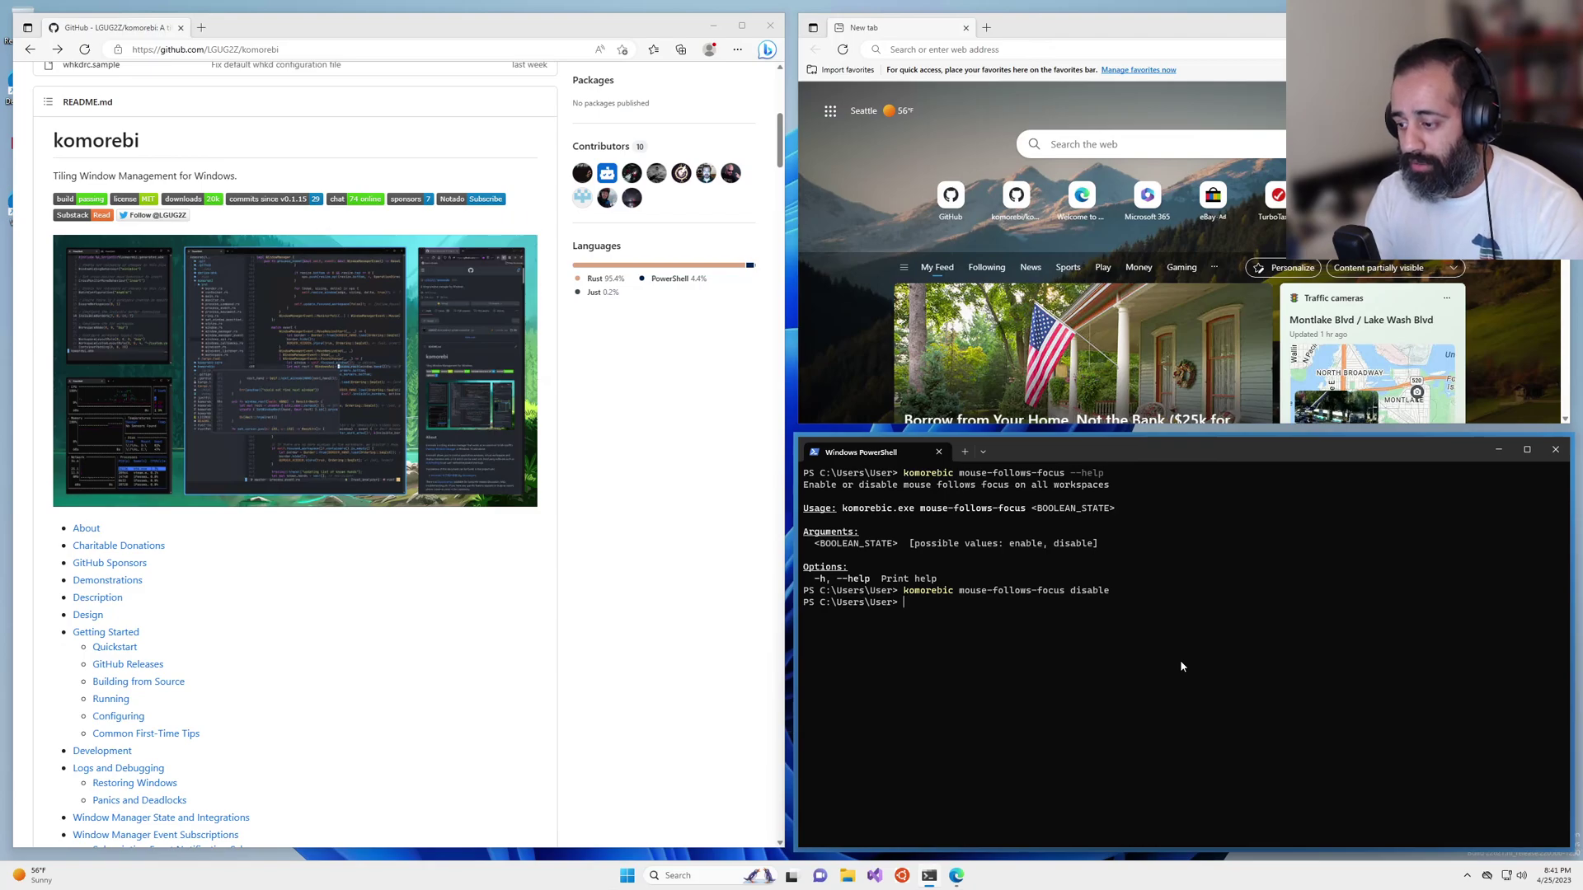
# Switch focus among New tab, GitHub and PowerShell windows to confirm the mouse no longer follows.
pyautogui.hotkey('alt', 'k')
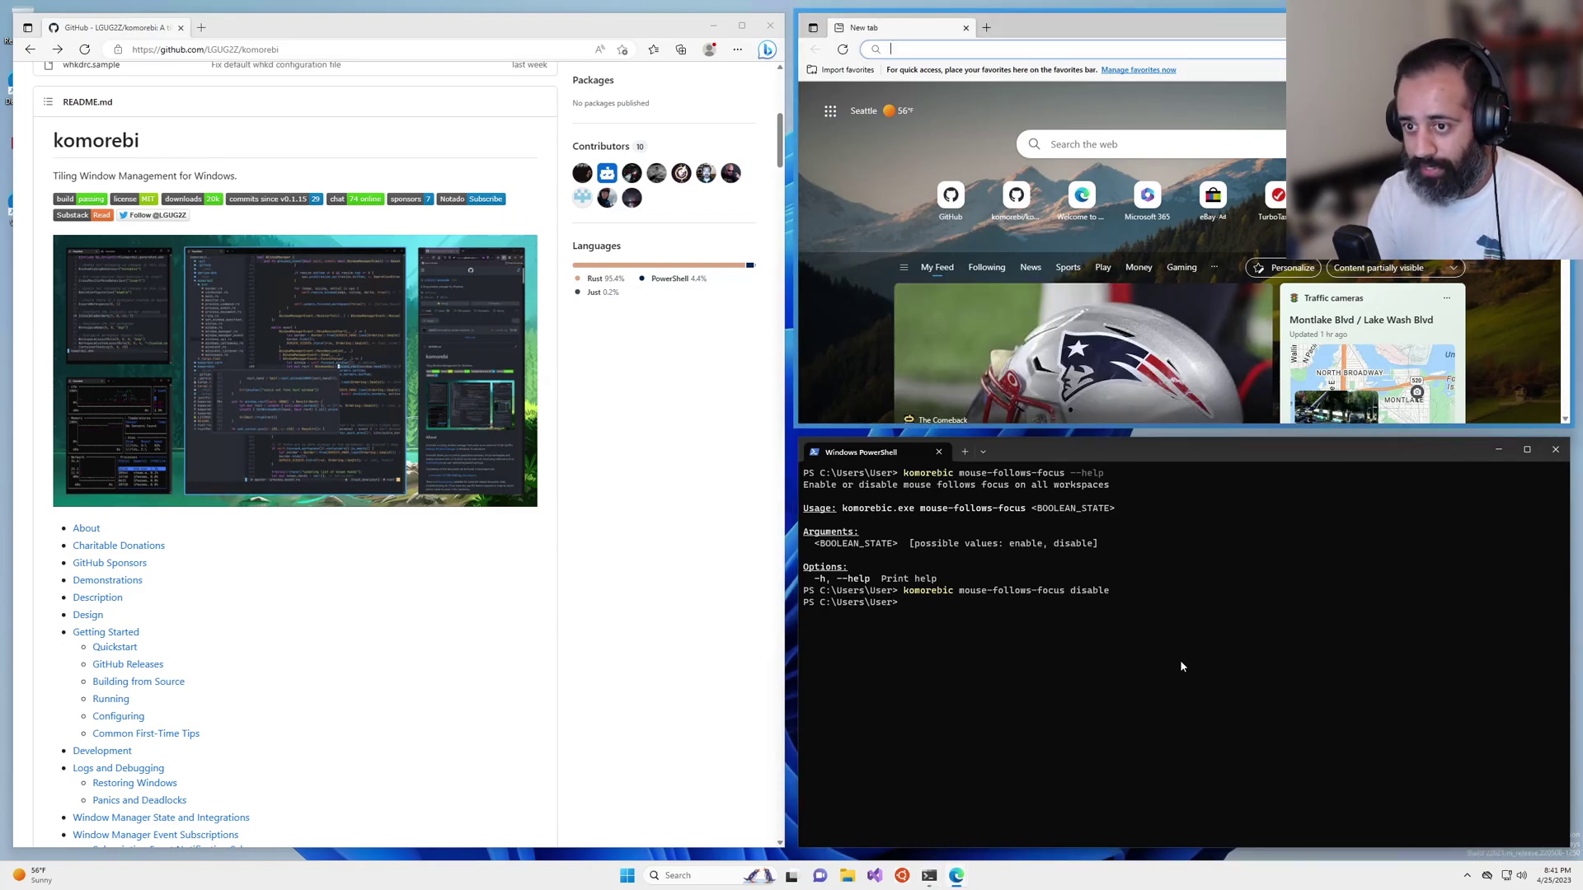
pyautogui.hotkey('alt', 'h')
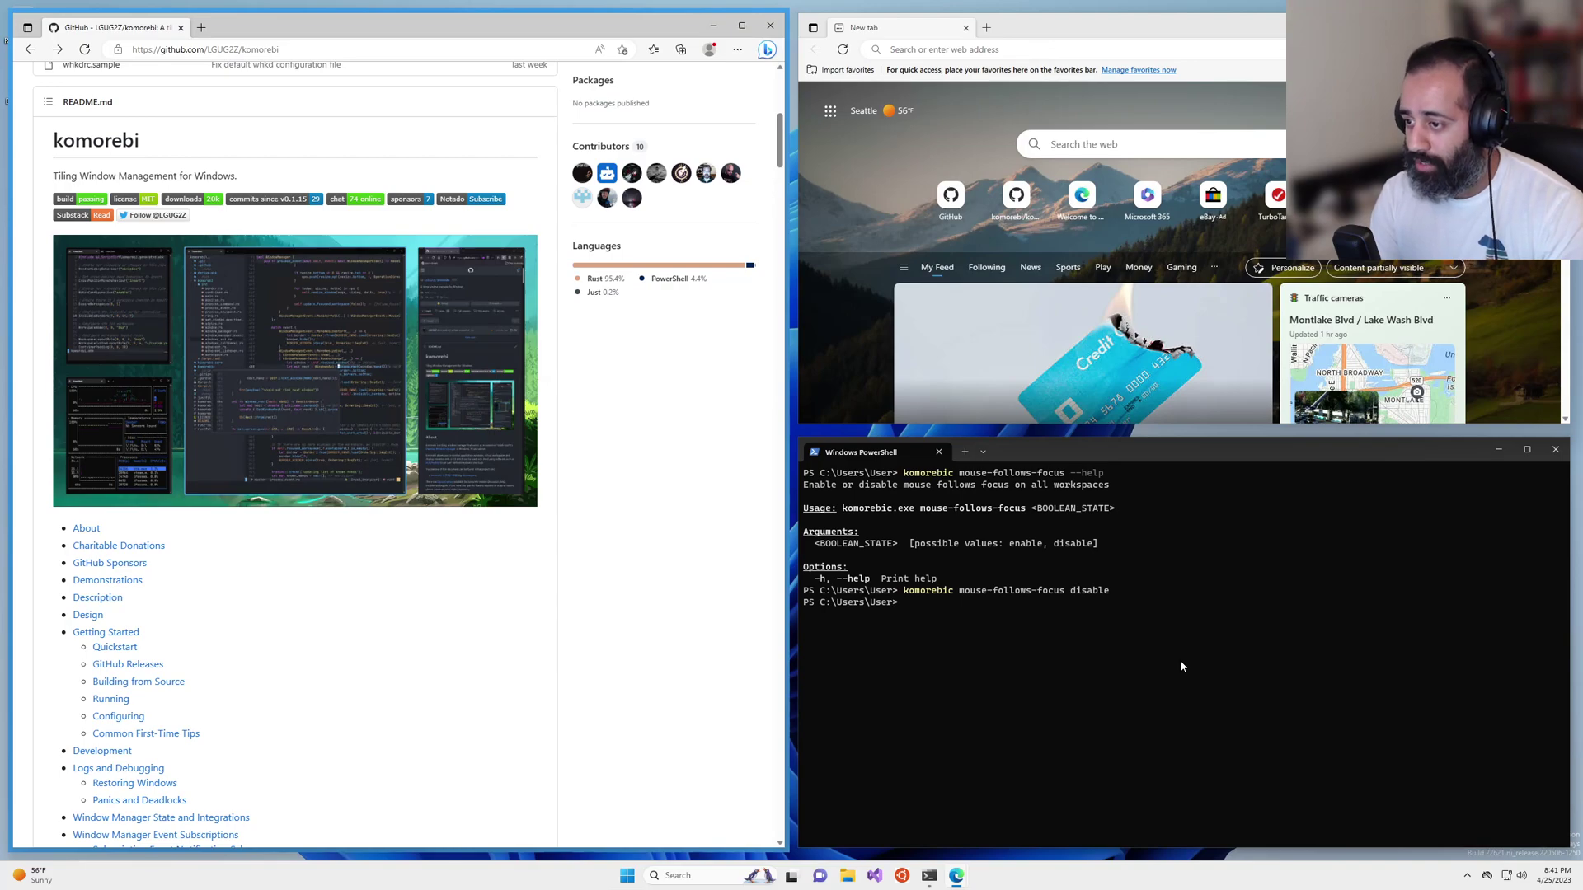
pyautogui.hotkey('alt', 'l')
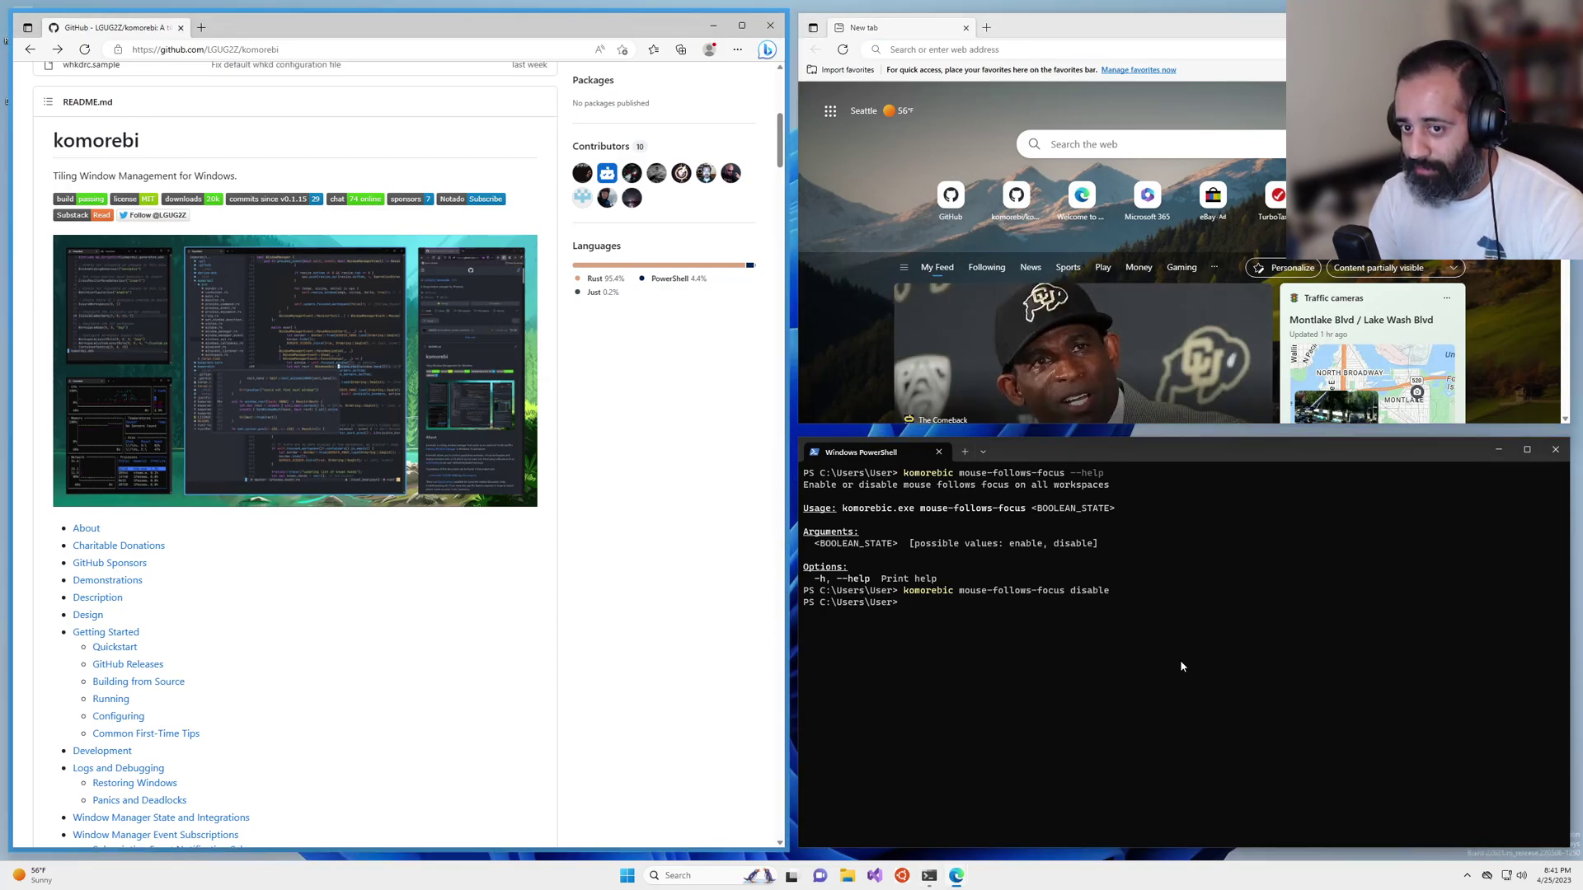
pyautogui.hotkey('alt', 'h')
pyautogui.hotkey('alt', 'l')
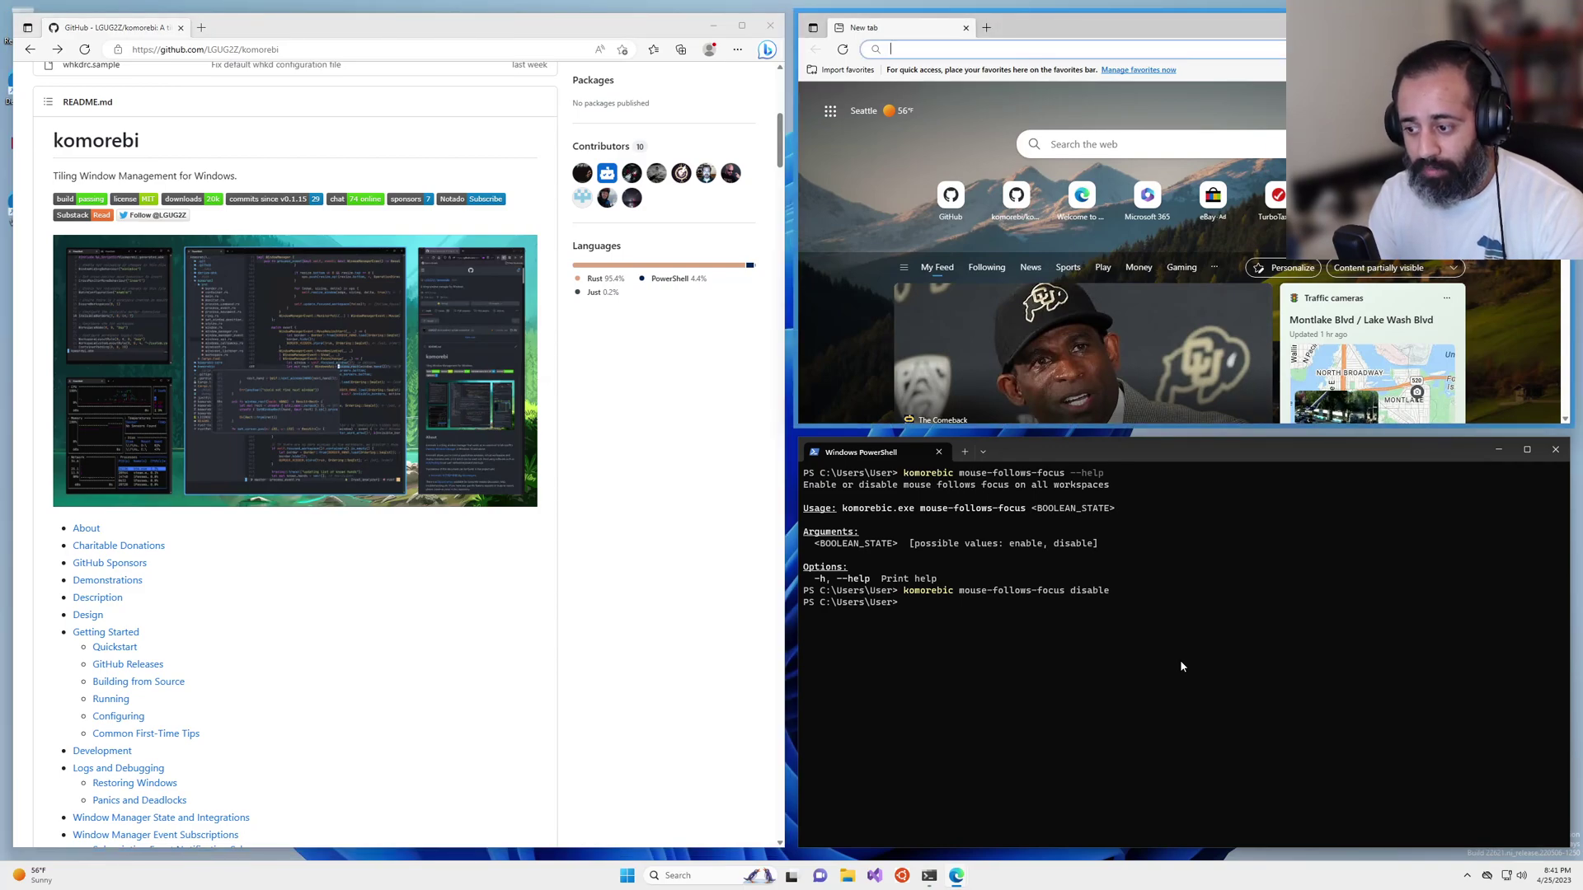
pyautogui.hotkey('alt', 'j')
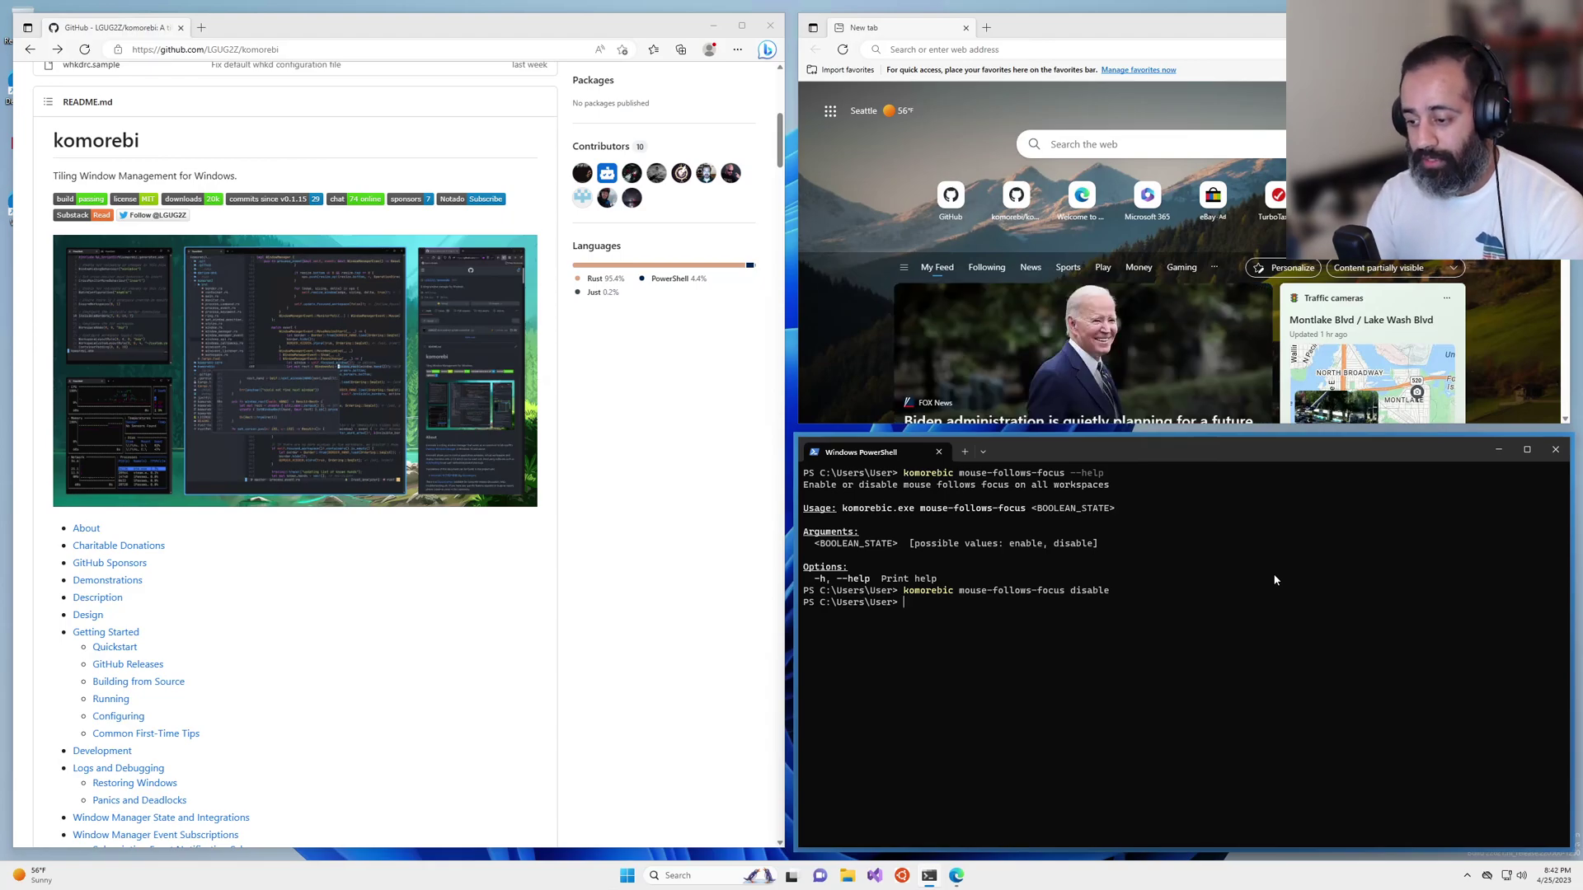
# Open komorebi.ps1 in Notepad and move it into the main tile.
pyautogui.write('notepad .\\komorebi')
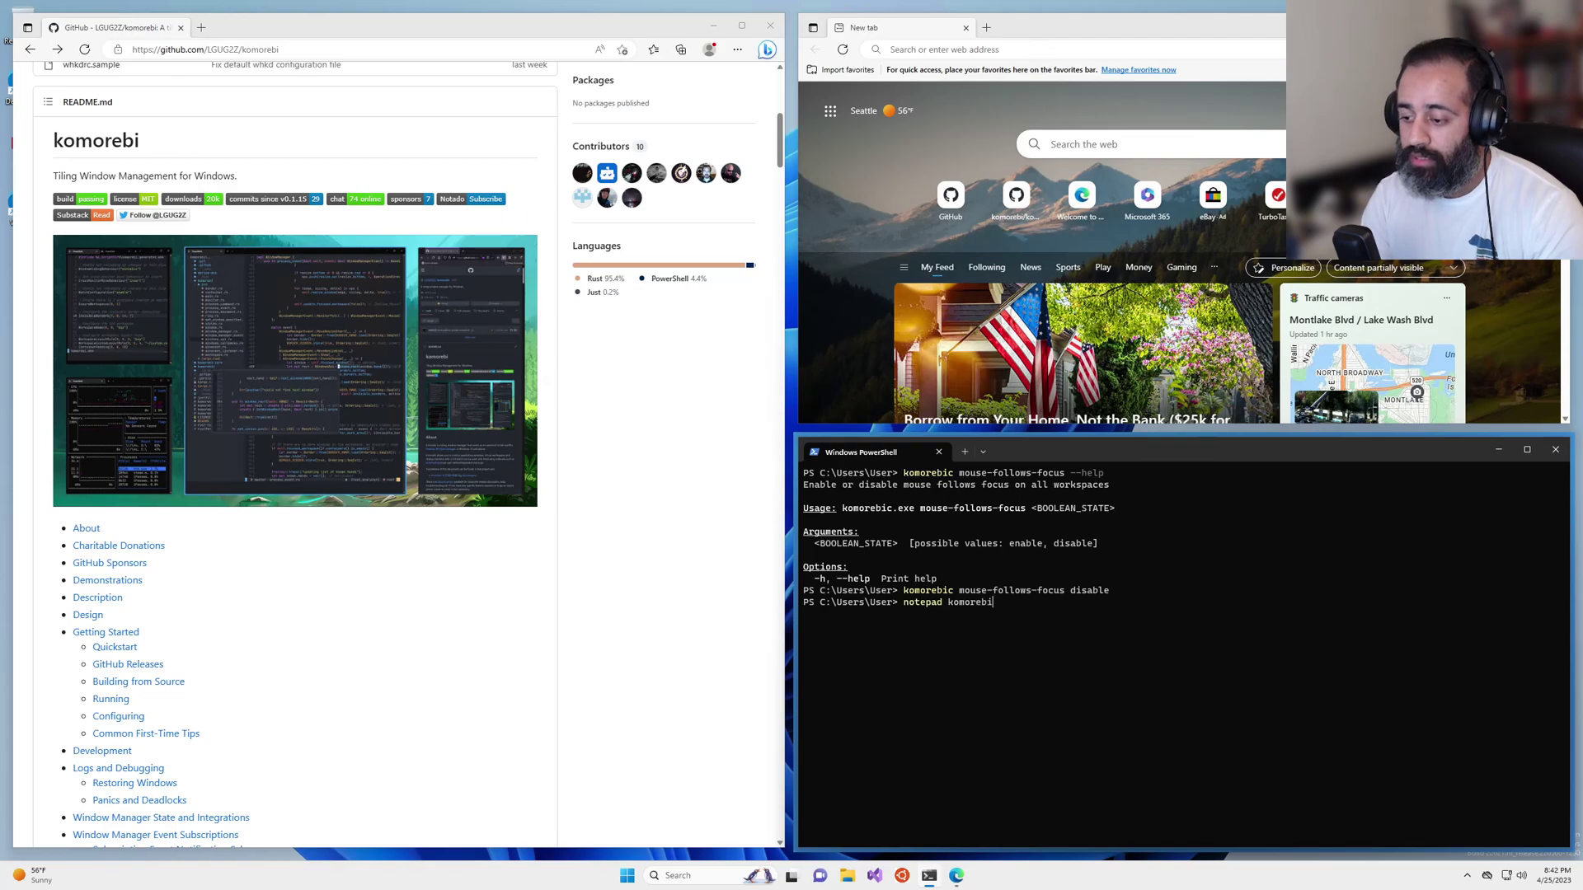
pyautogui.write('.ps1')
pyautogui.press('Tab')
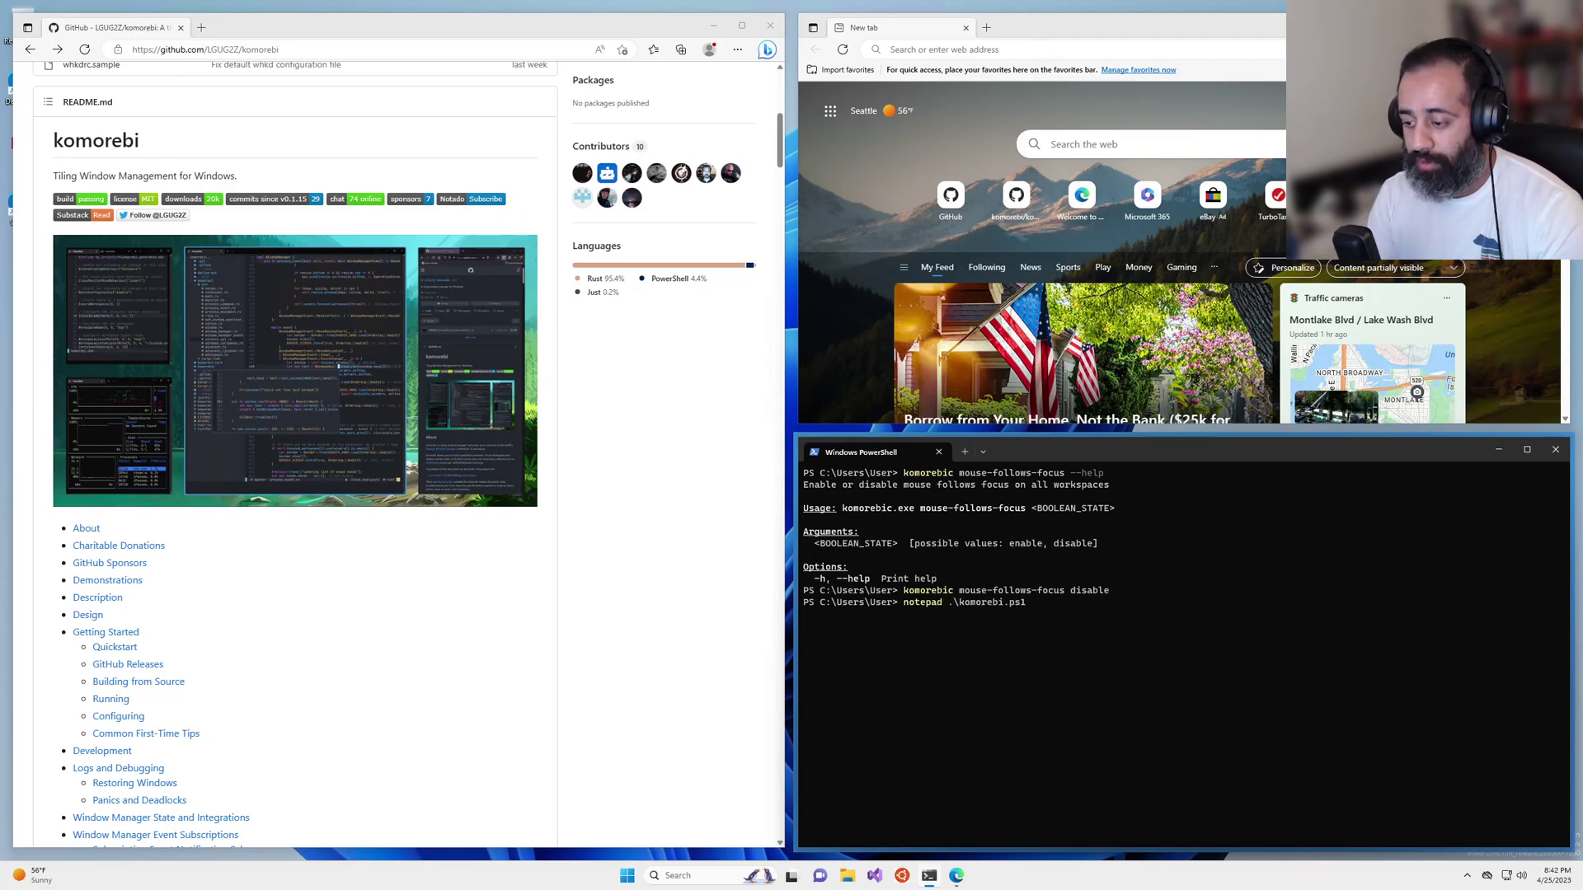
pyautogui.press('Return')
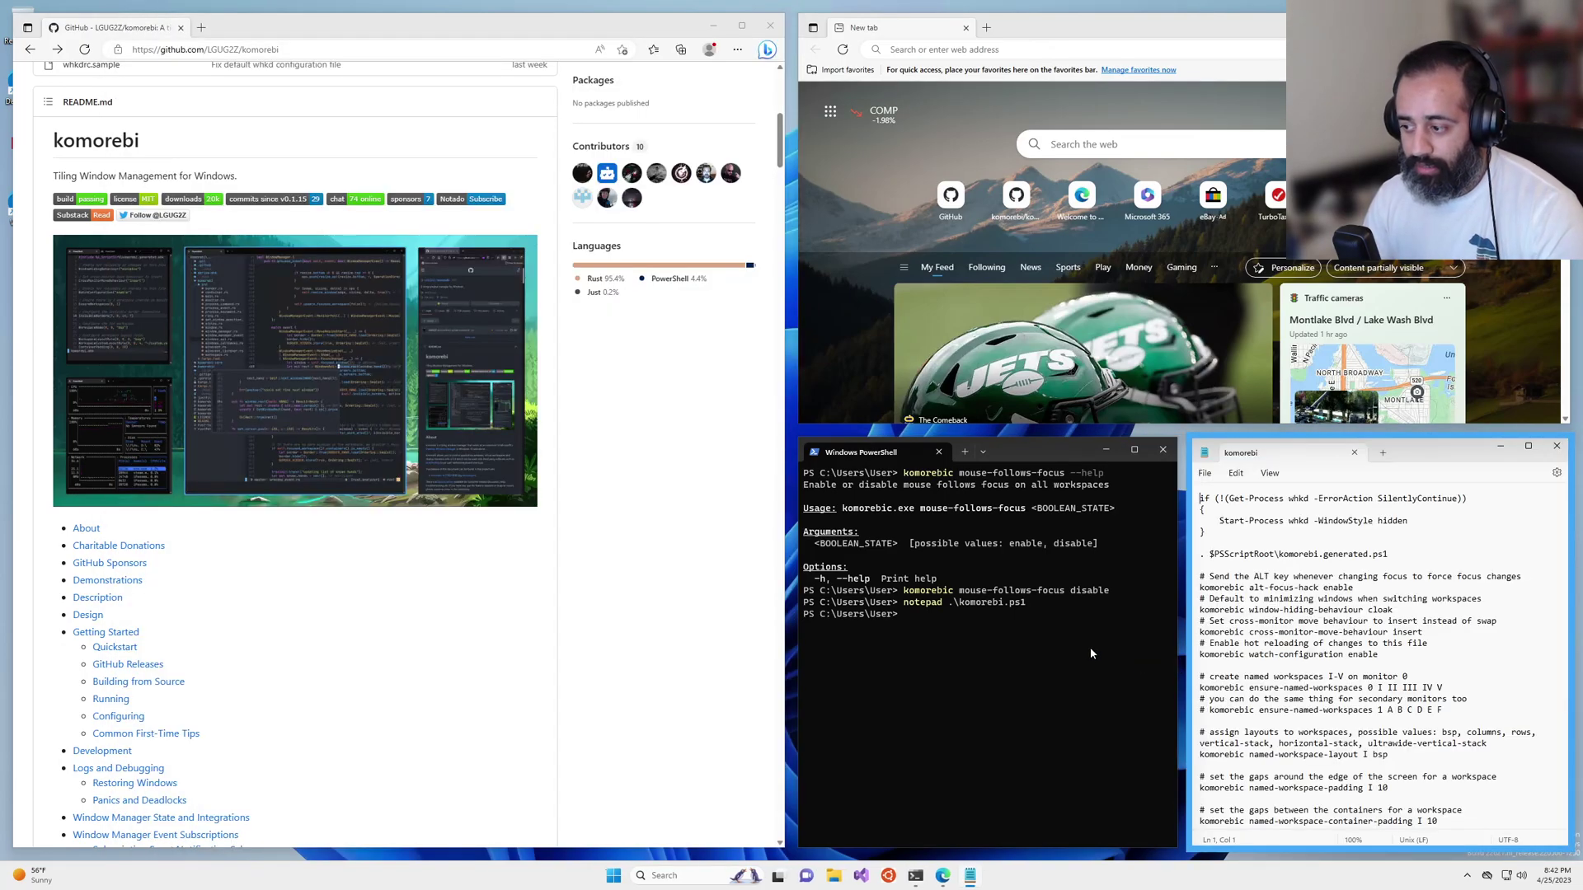
pyautogui.hotkey('alt', 'shift', 'Return')
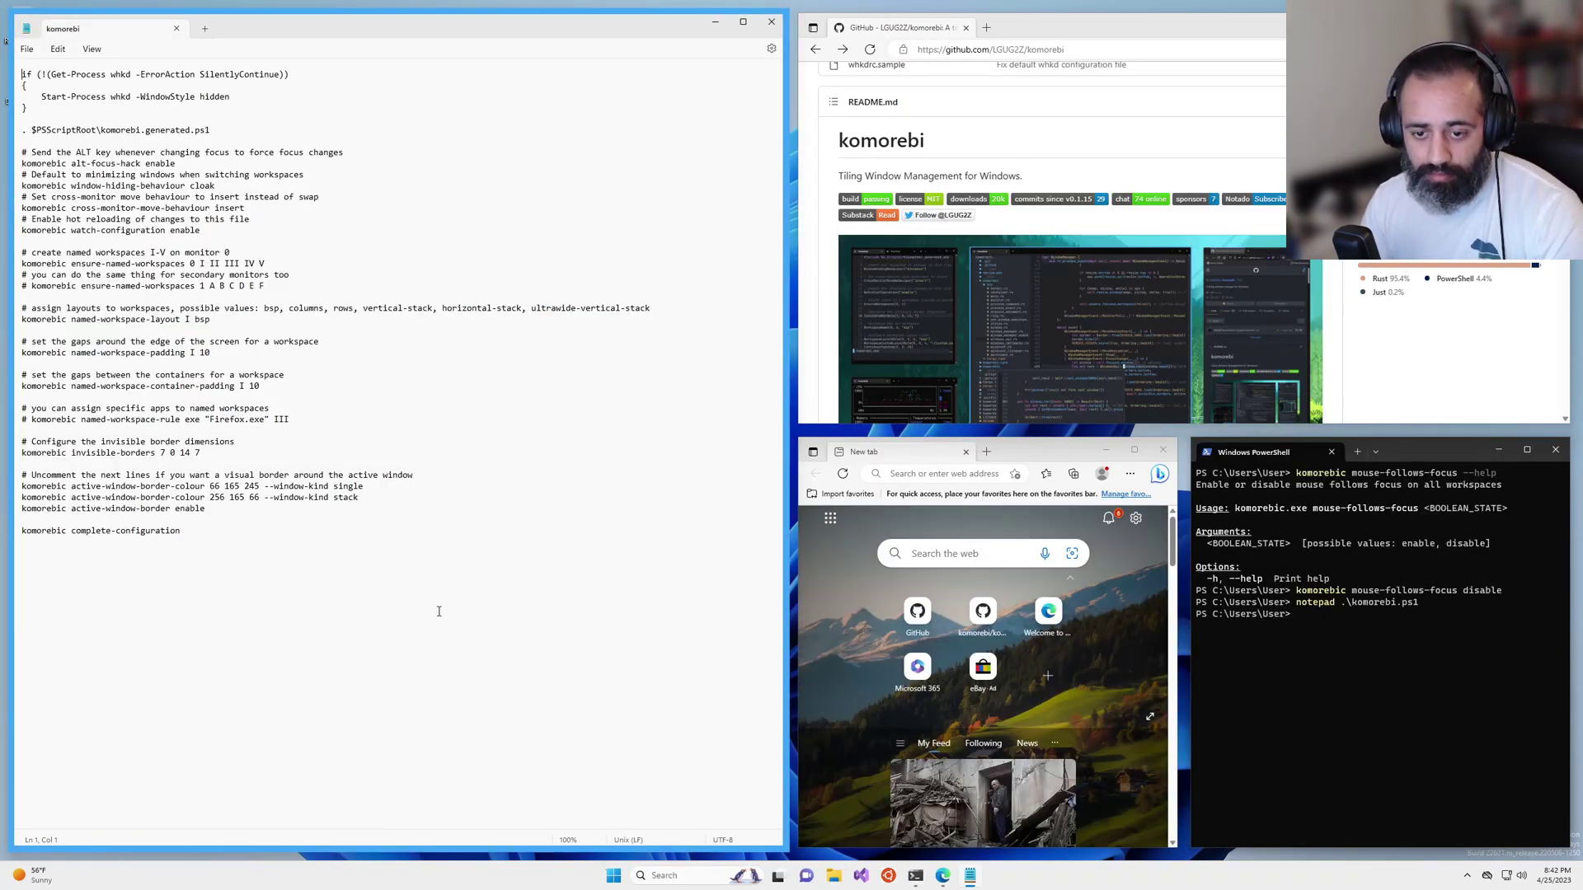
# Add 'komorebic mouse-follows-focus disable' after the active-window-border enable line.
pyautogui.tripleClick(192, 534)
pyautogui.click(250, 510)
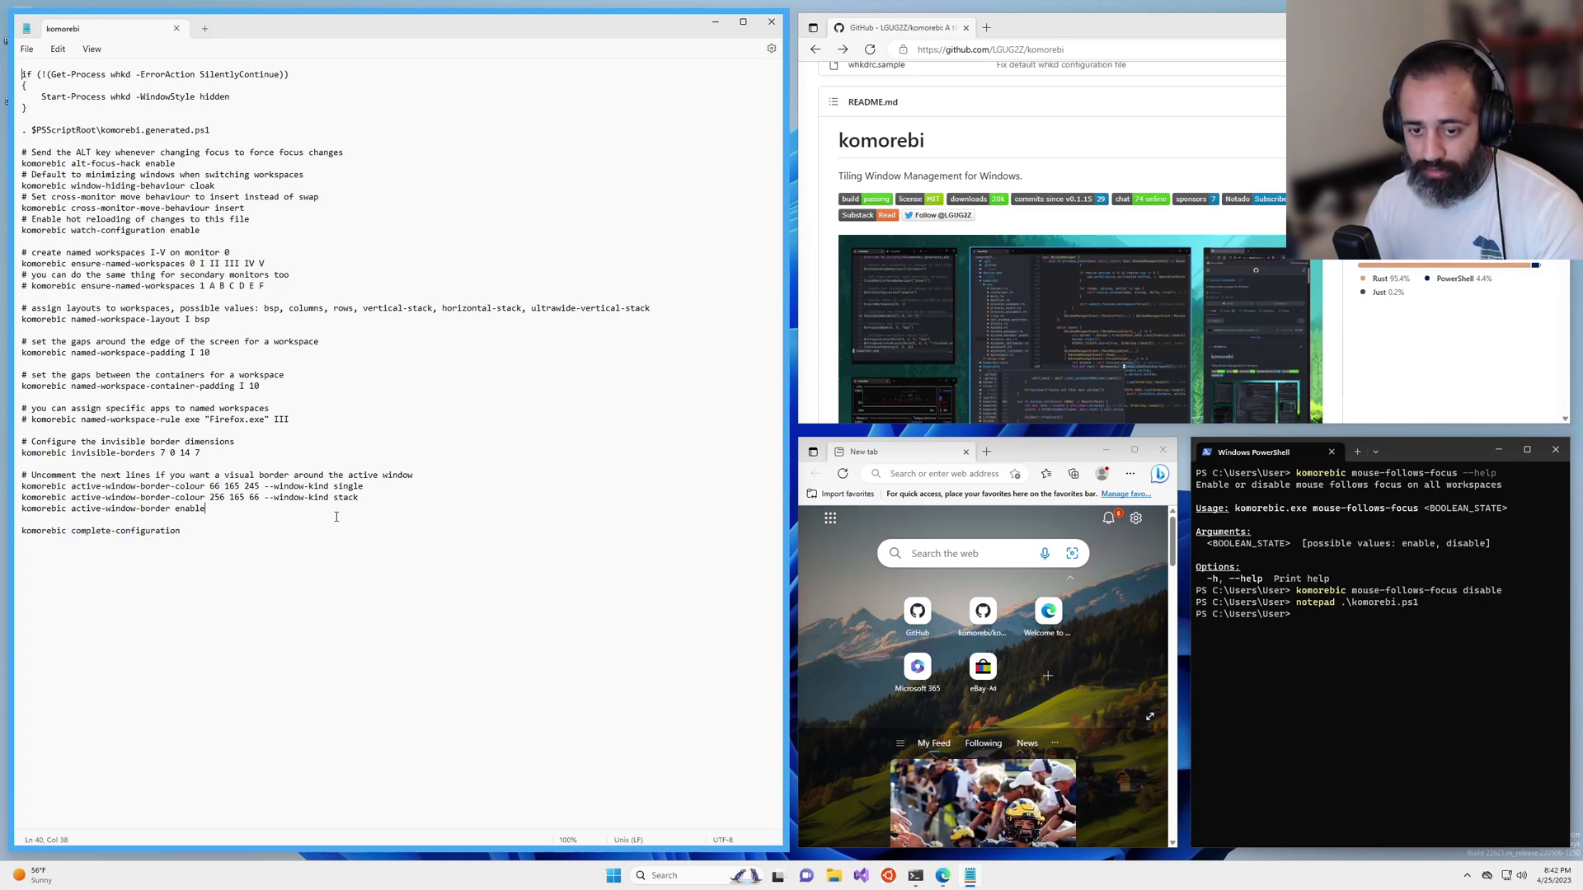
pyautogui.press('Return')
pyautogui.press('Return')
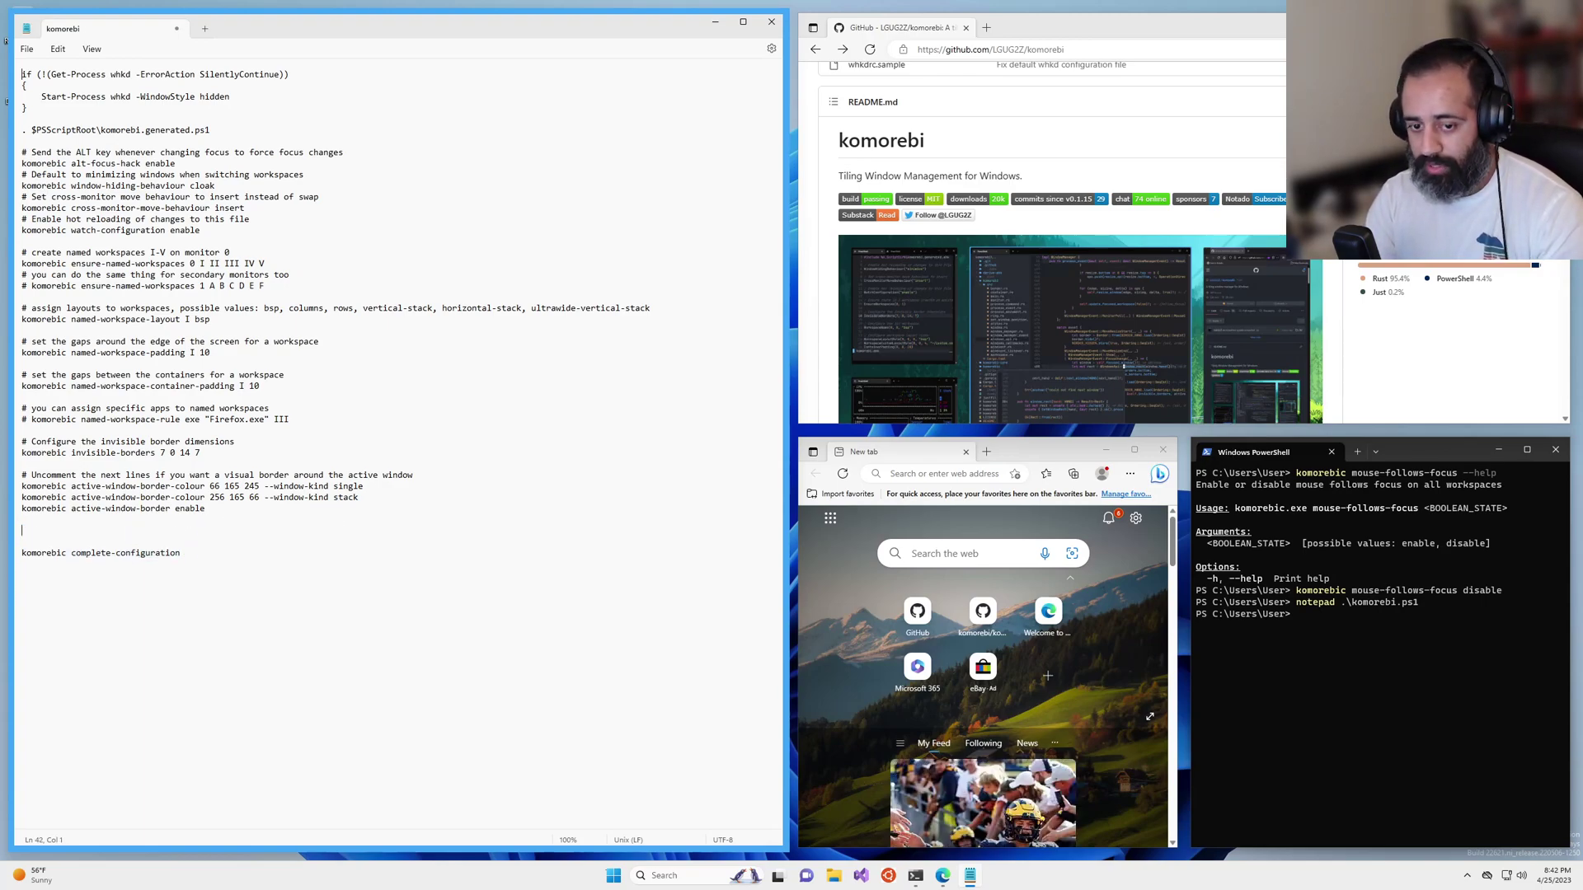
pyautogui.write('komorebic')
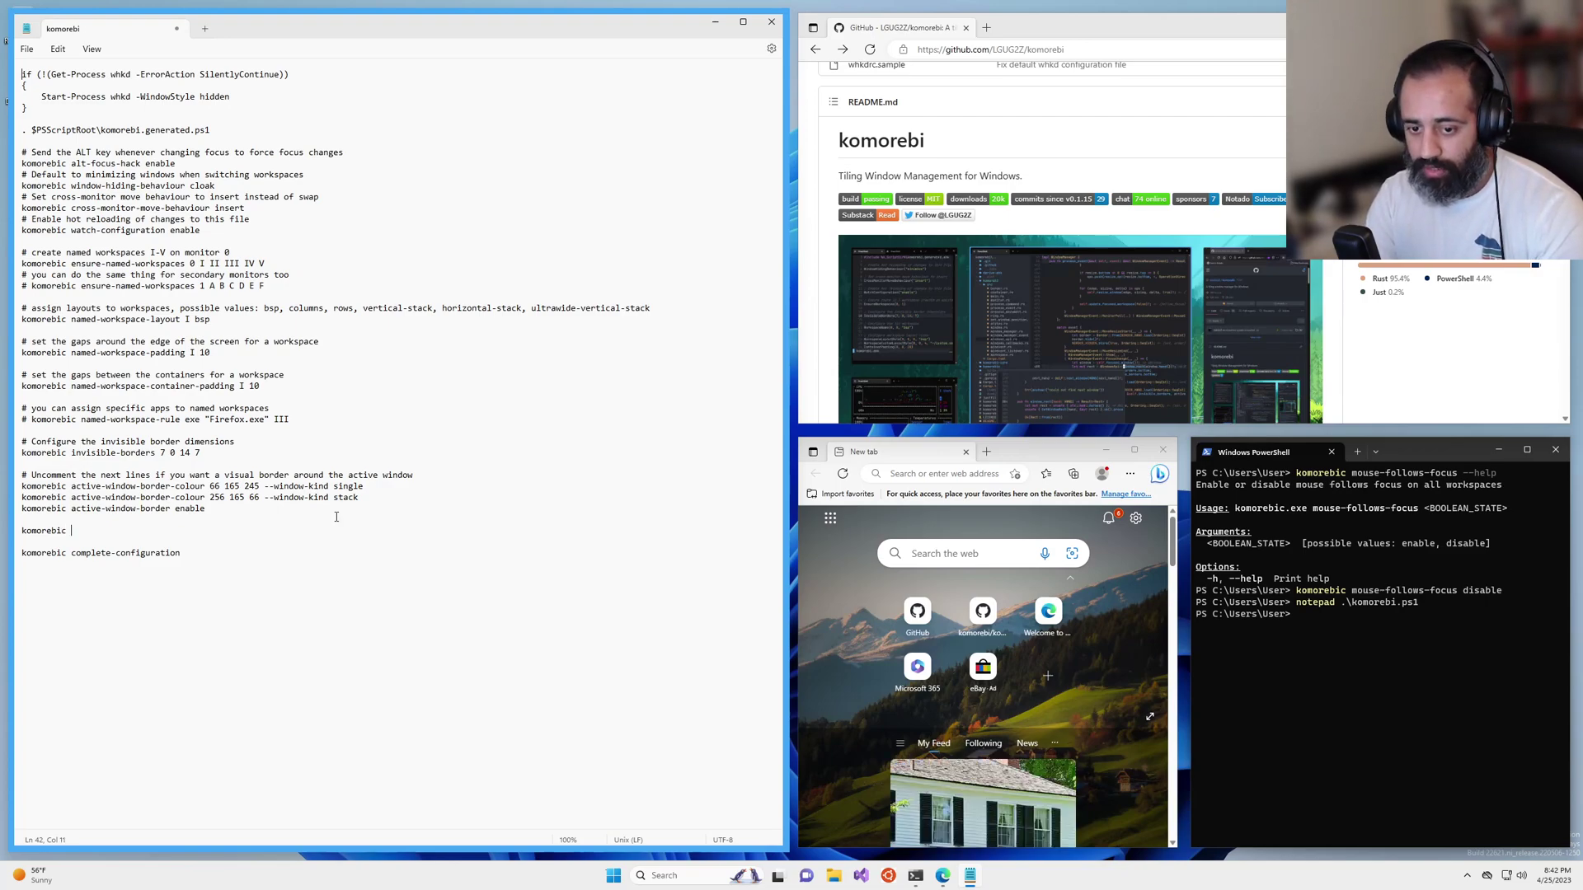
pyautogui.write(' mouse-follow')
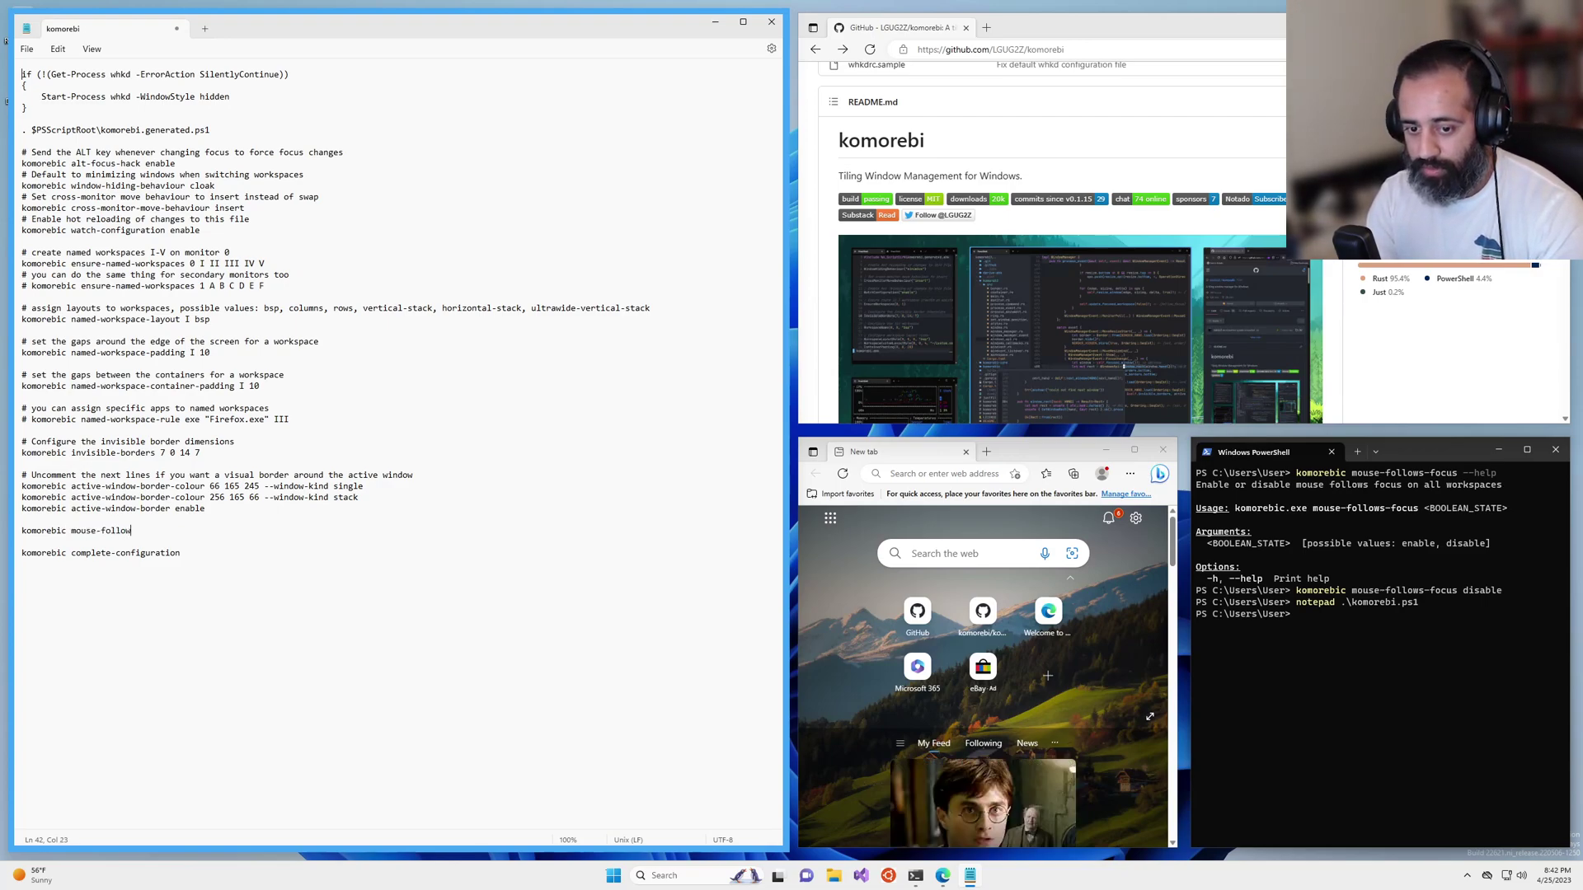
pyautogui.write('s-focus disable')
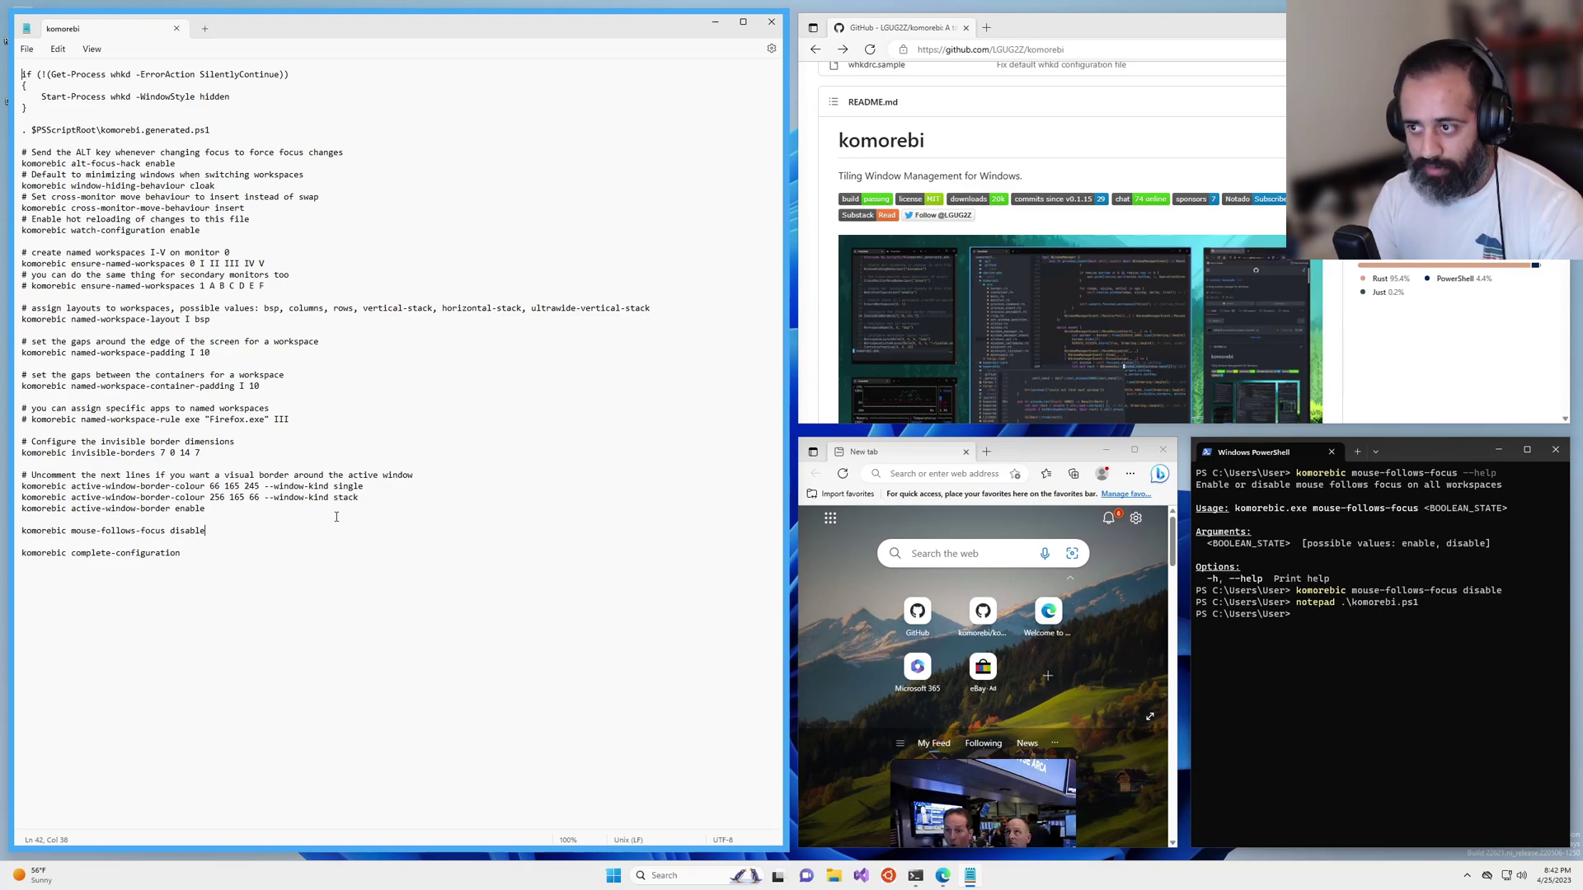
# Move focus over to the browser and PowerShell, then close the Edge New tab window.
pyautogui.hotkey('alt', 'l')
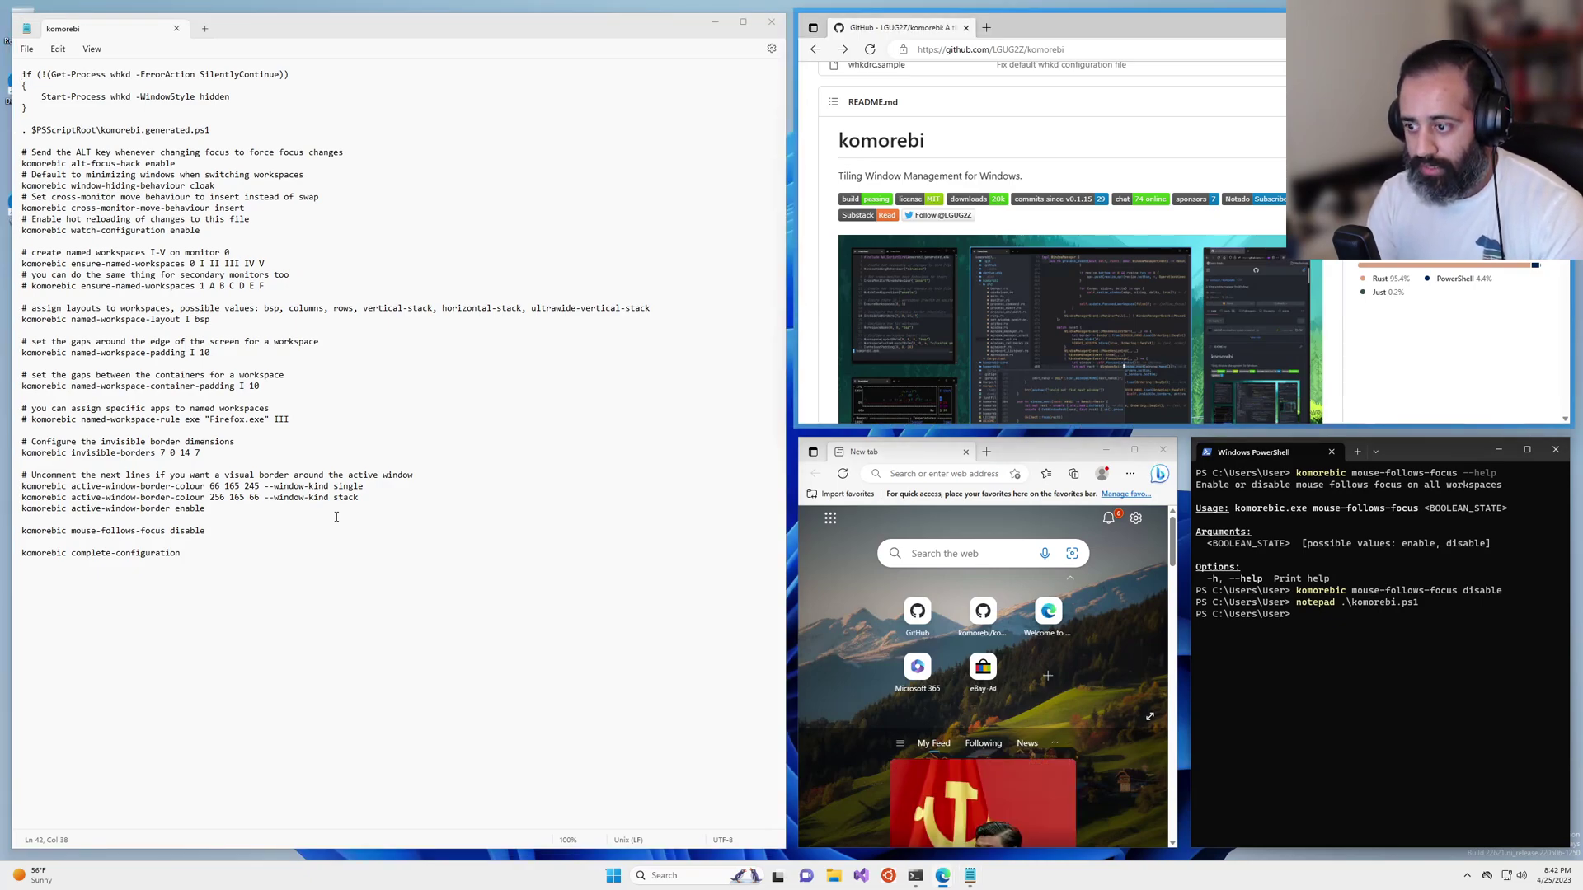
pyautogui.hotkey('alt', 'j')
pyautogui.hotkey('alt', 'l')
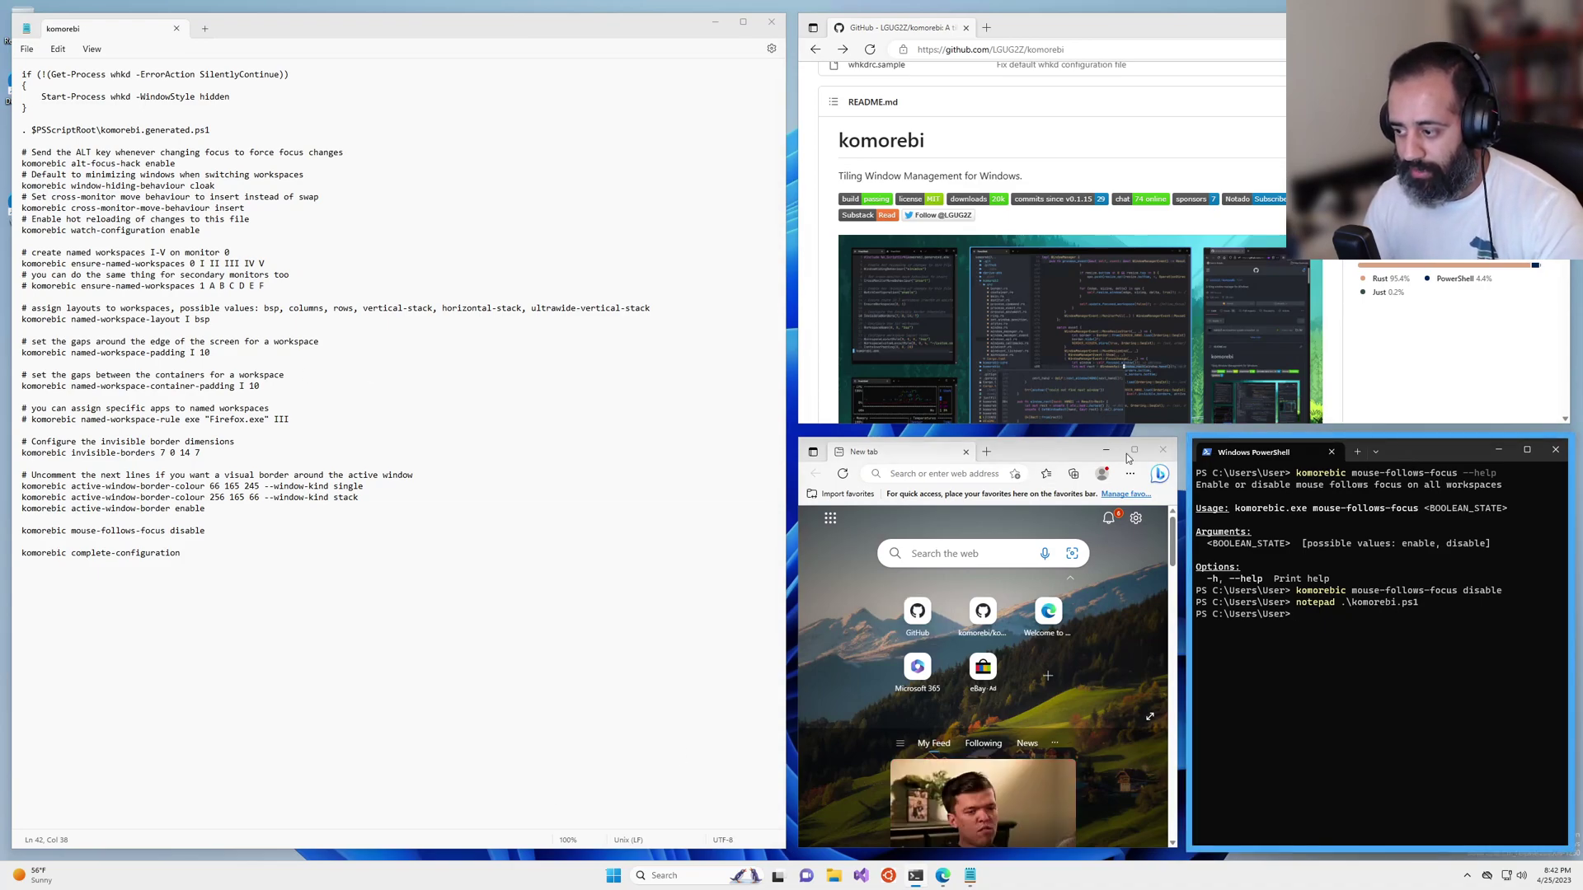
pyautogui.click(1163, 450)
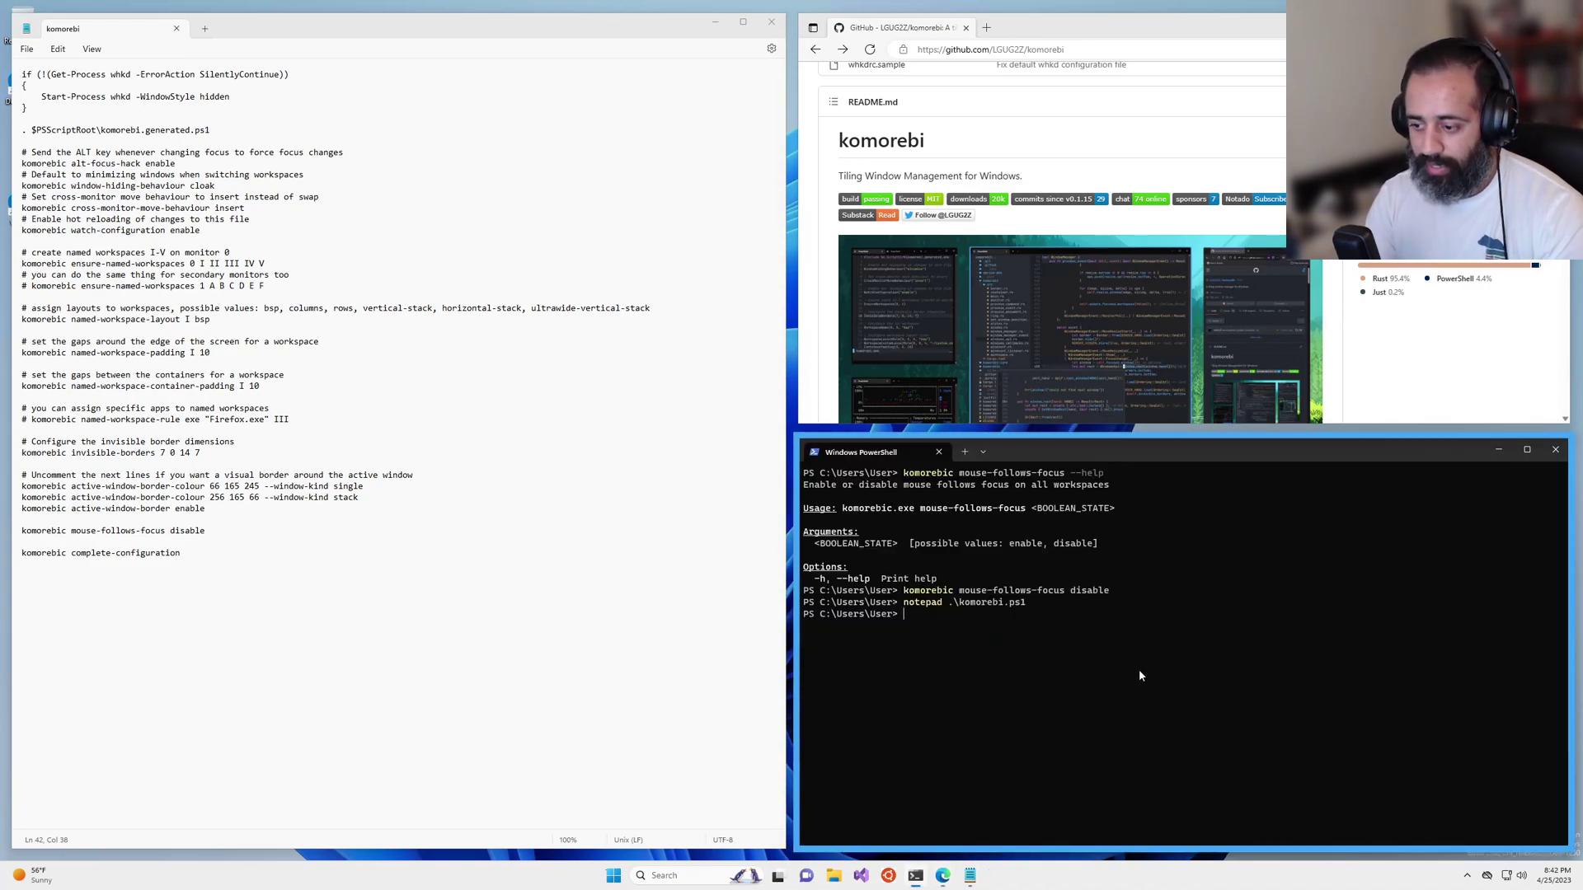
# Stop komorebi with 'komorebic stop' and close Notepad with the edited config.
pyautogui.write('komorebic stop')
pyautogui.press('Return')
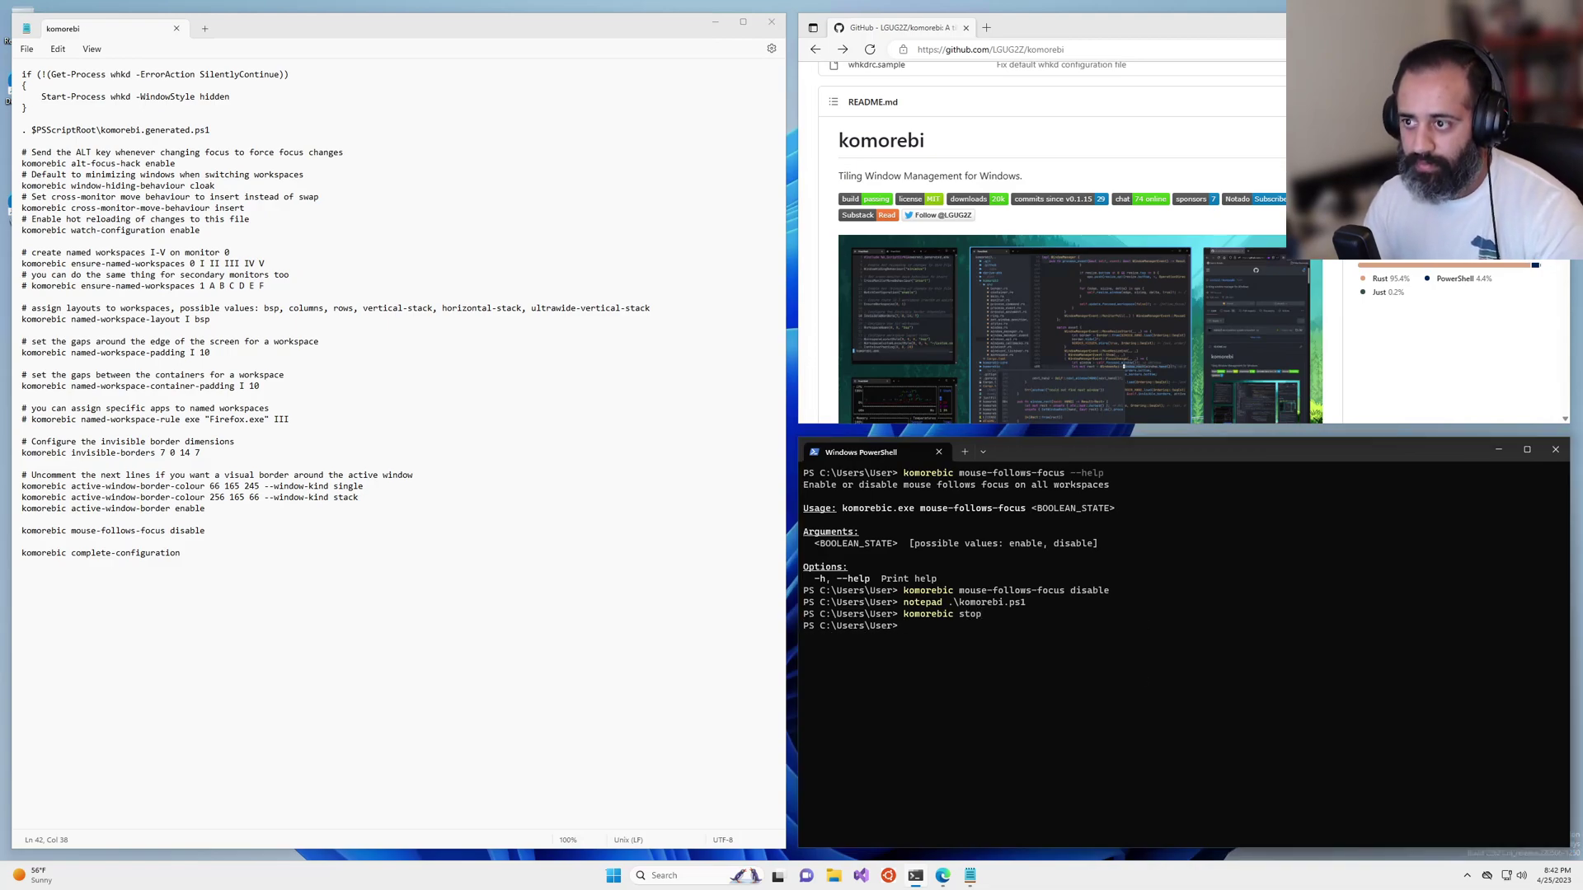
pyautogui.click(778, 27)
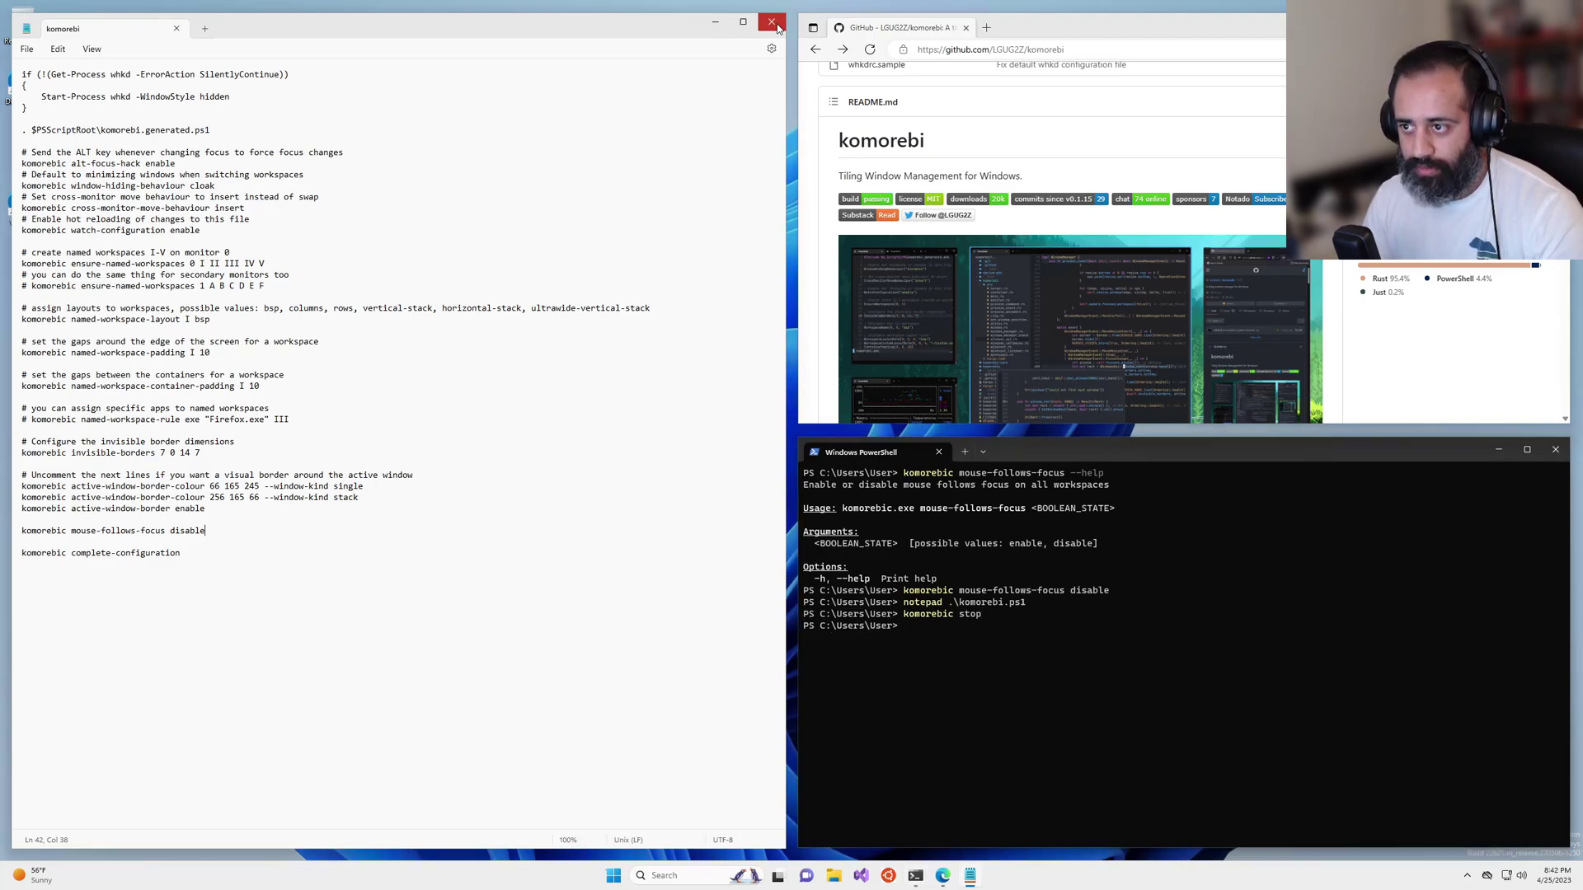
pyautogui.click(778, 25)
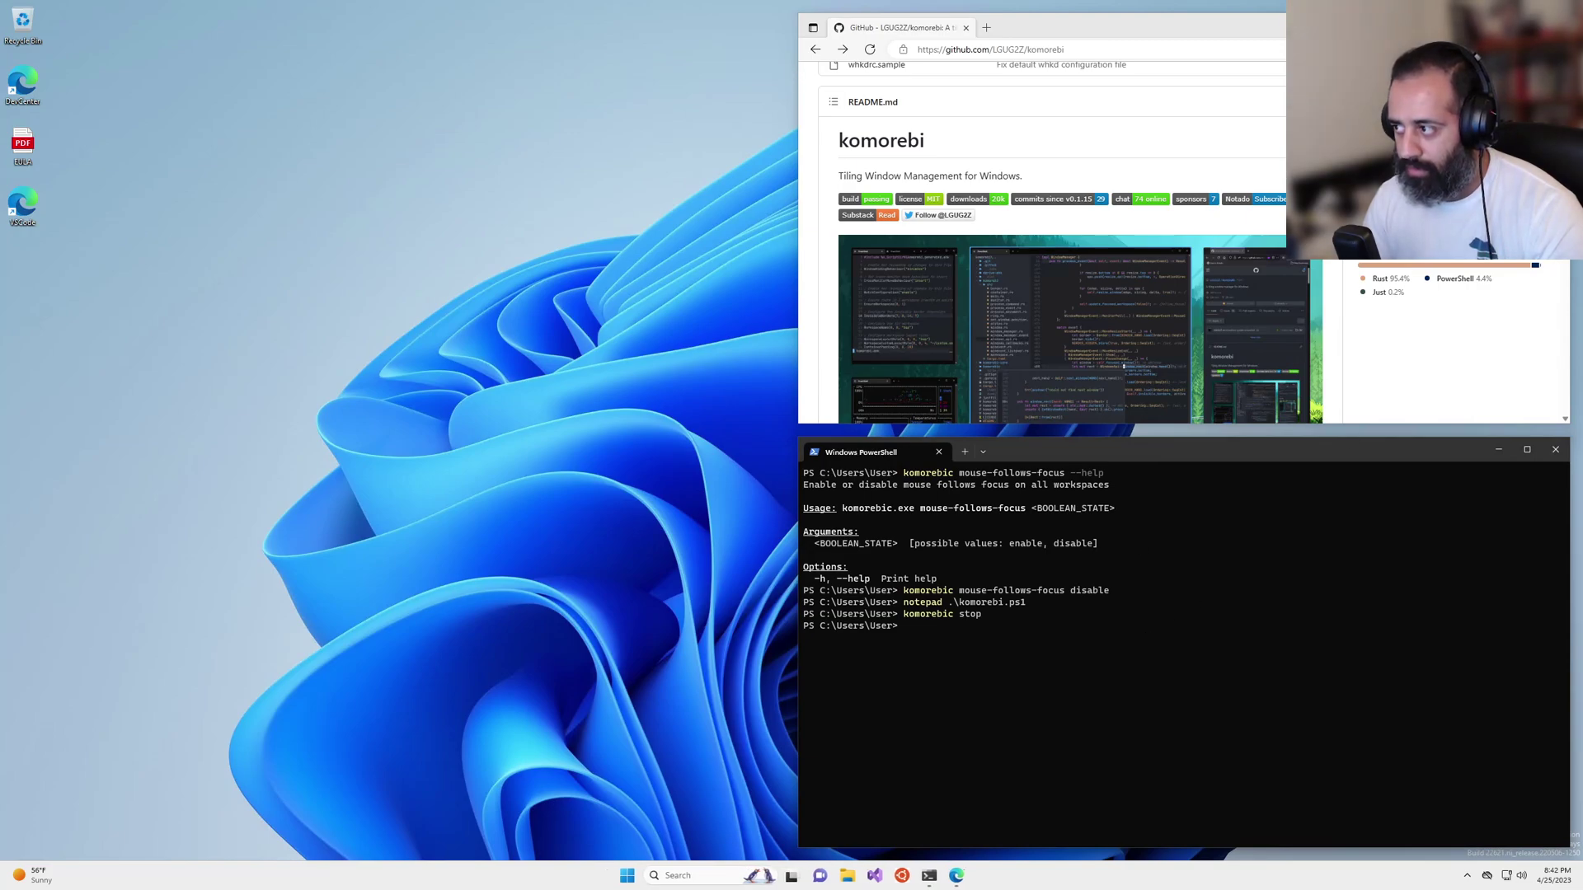
pyautogui.hotkey('alt', 'F4')
# Restart komorebi with 'komorebic start -a' and refocus PowerShell.
pyautogui.write('komorebic start -a')
pyautogui.press('Return')
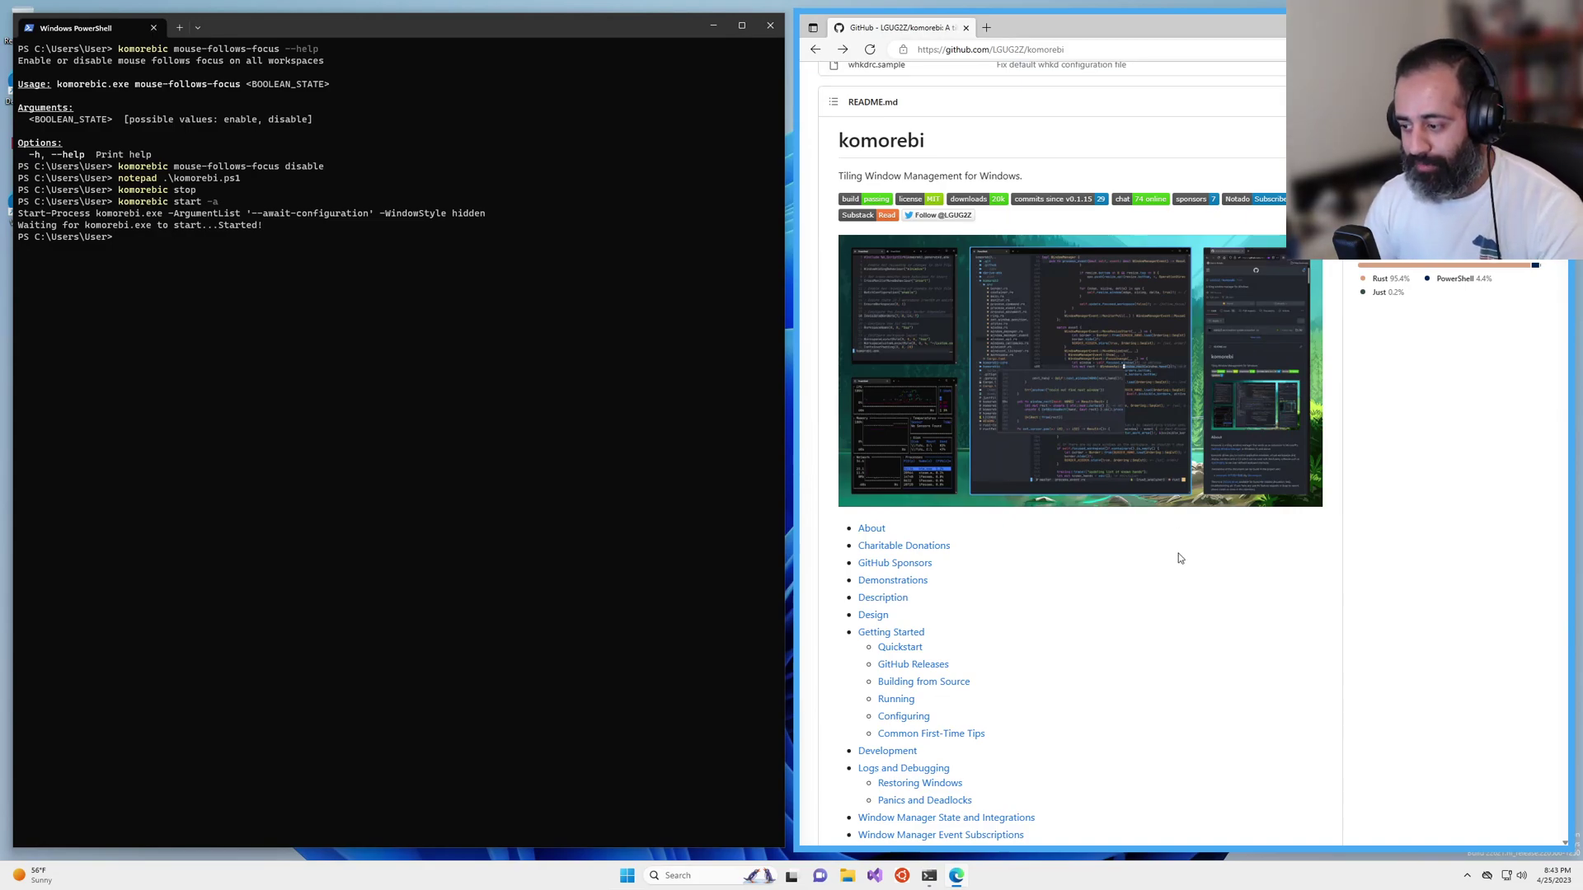
pyautogui.click(213, 403)
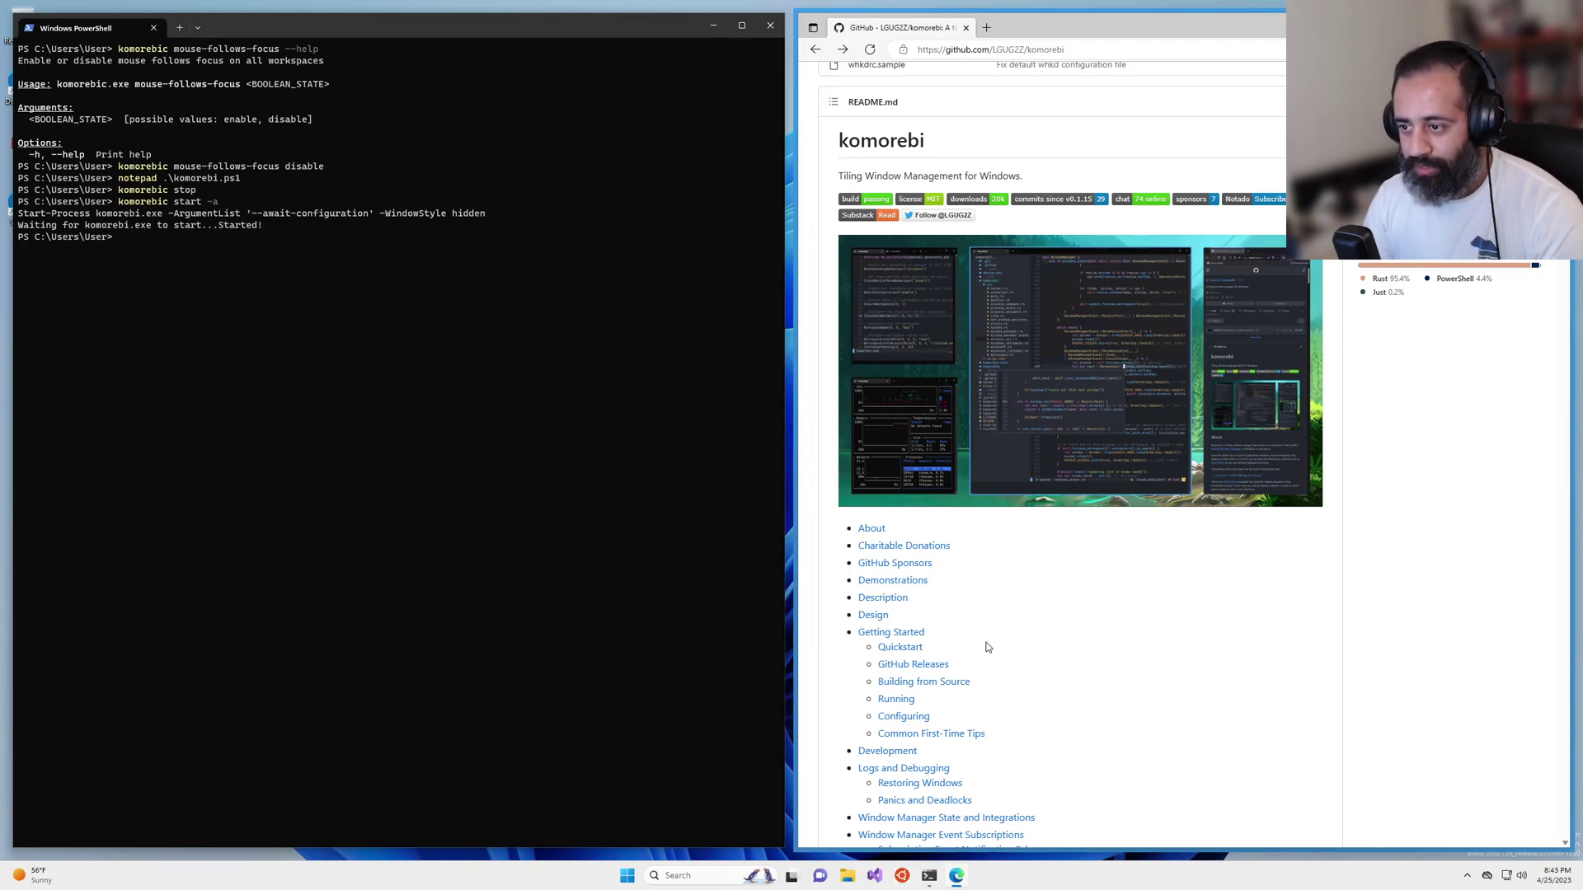
# Toggle the browser to monocle, scroll to the repository top, and reload the Sponsors page.
pyautogui.hotkey('alt', 'shift', 'f')
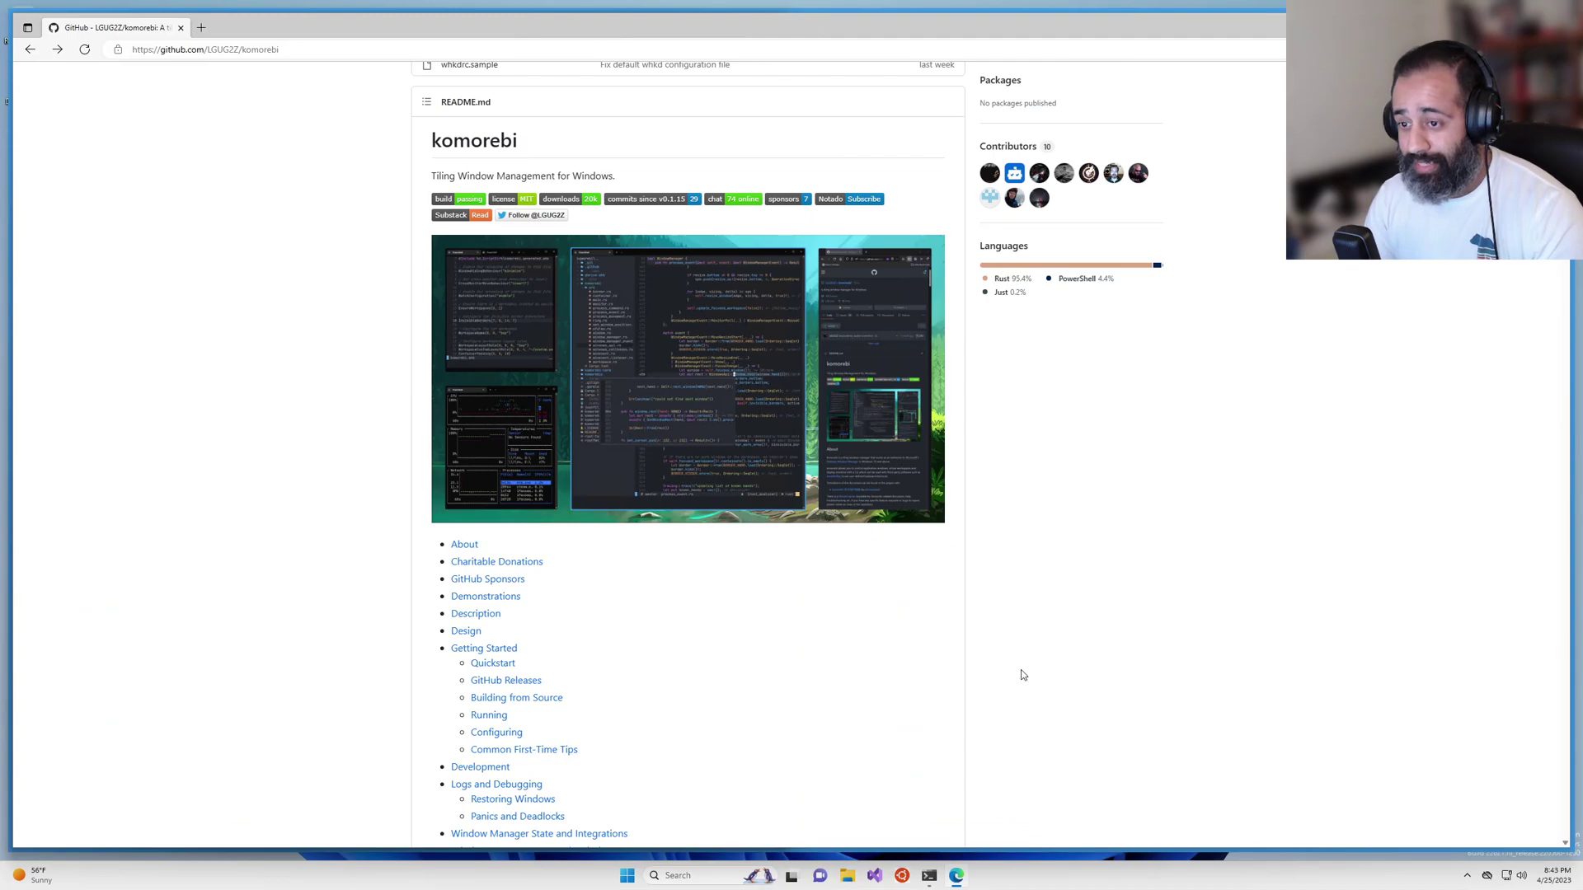
pyautogui.scroll(7, 1021, 671)
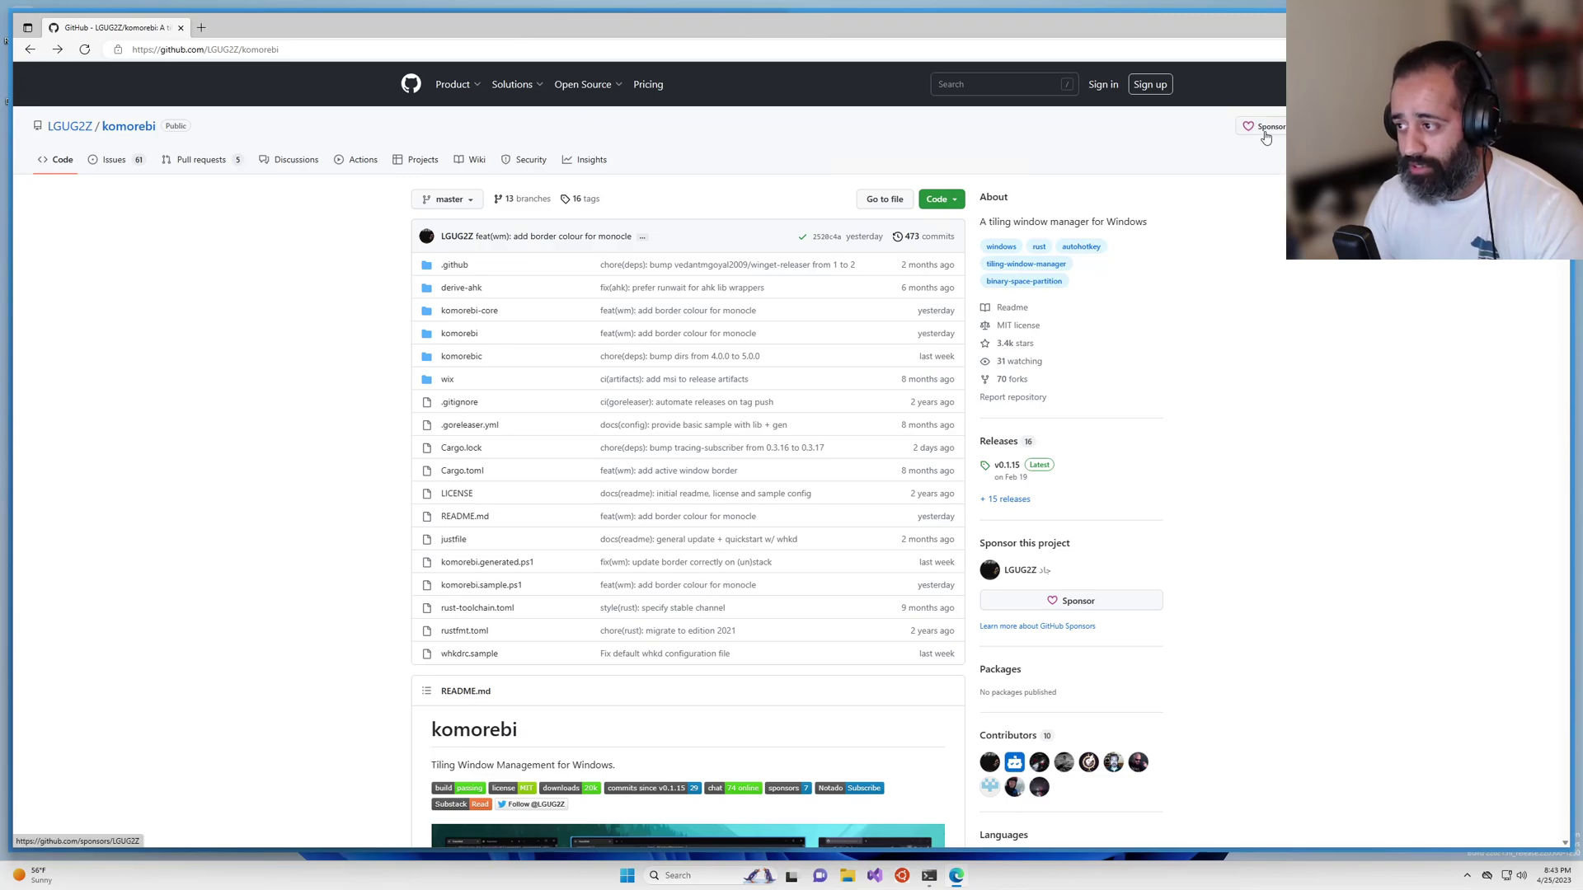
pyautogui.press('F5')
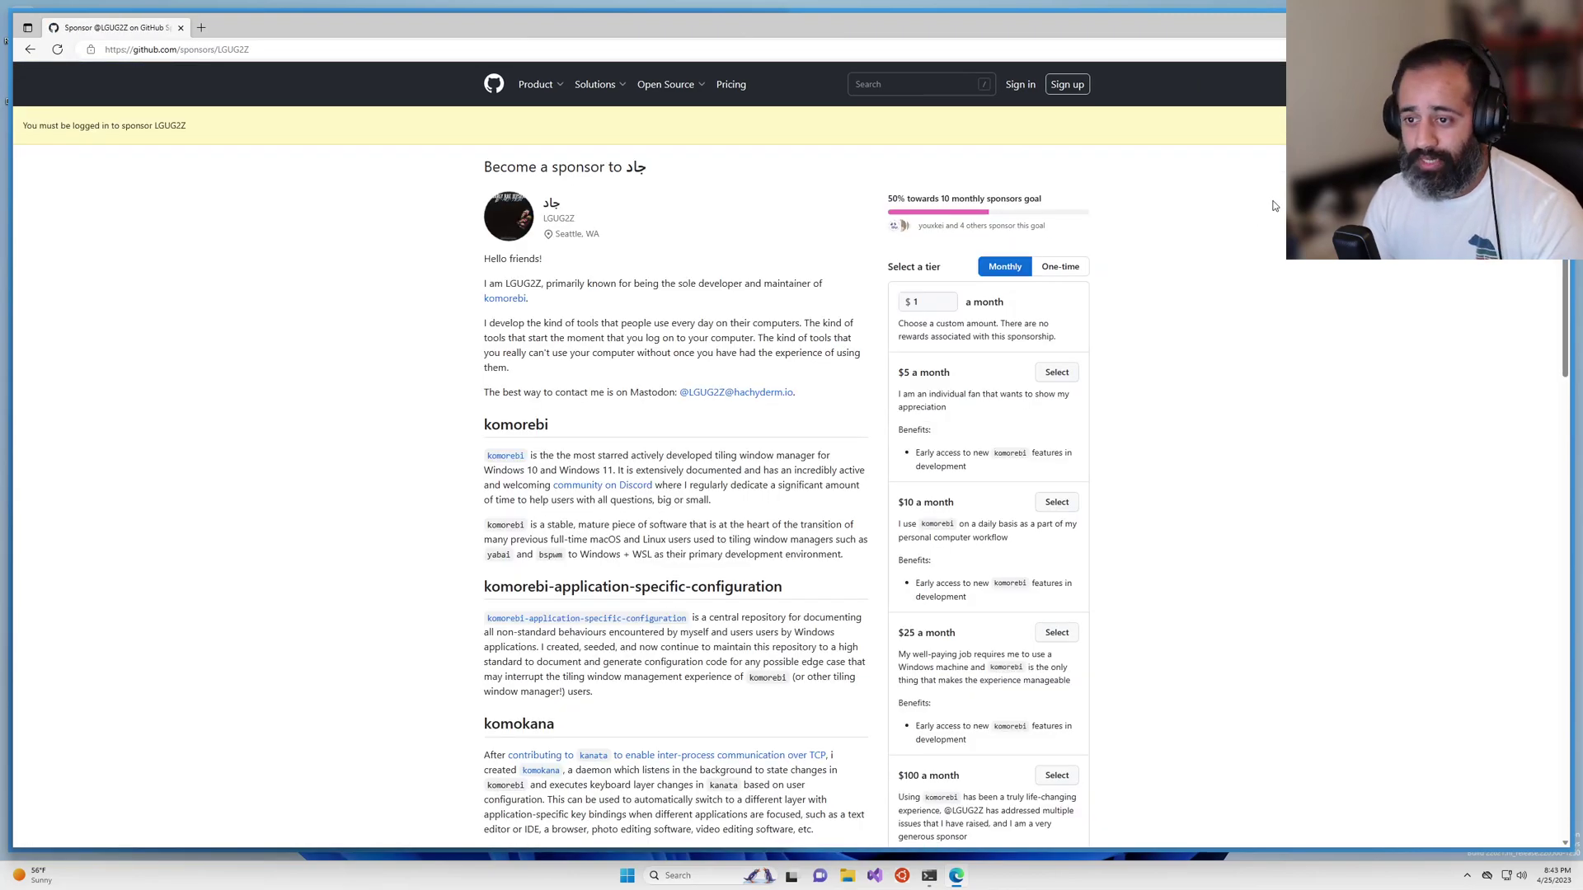